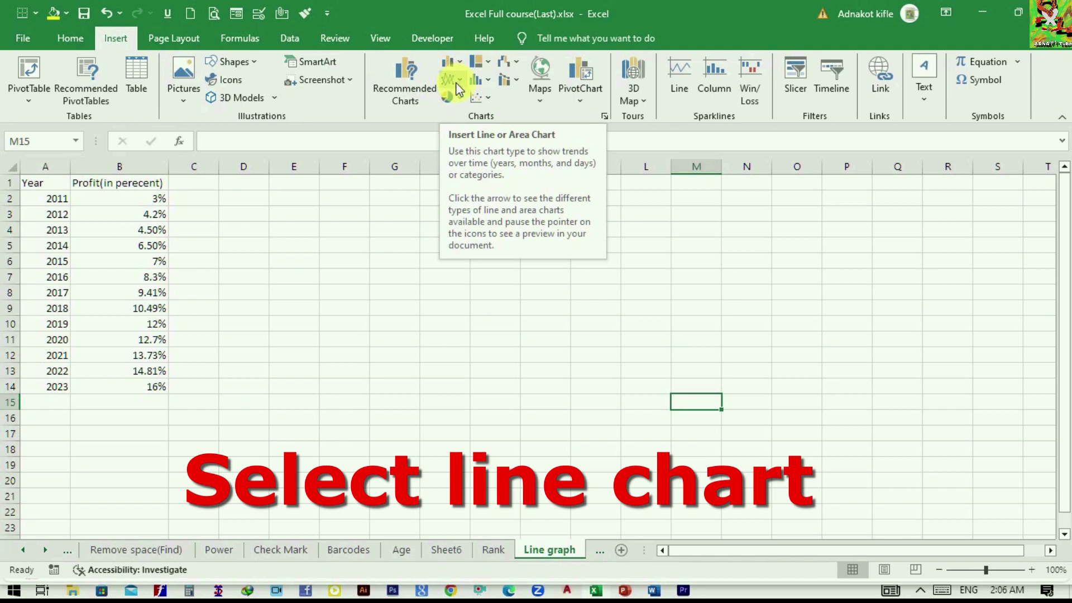
- Insert a basic 2-D line chart on the Line graph sheet and add a data series named Profit to it
{"action": "left_click", "coordinate": [461, 83]}
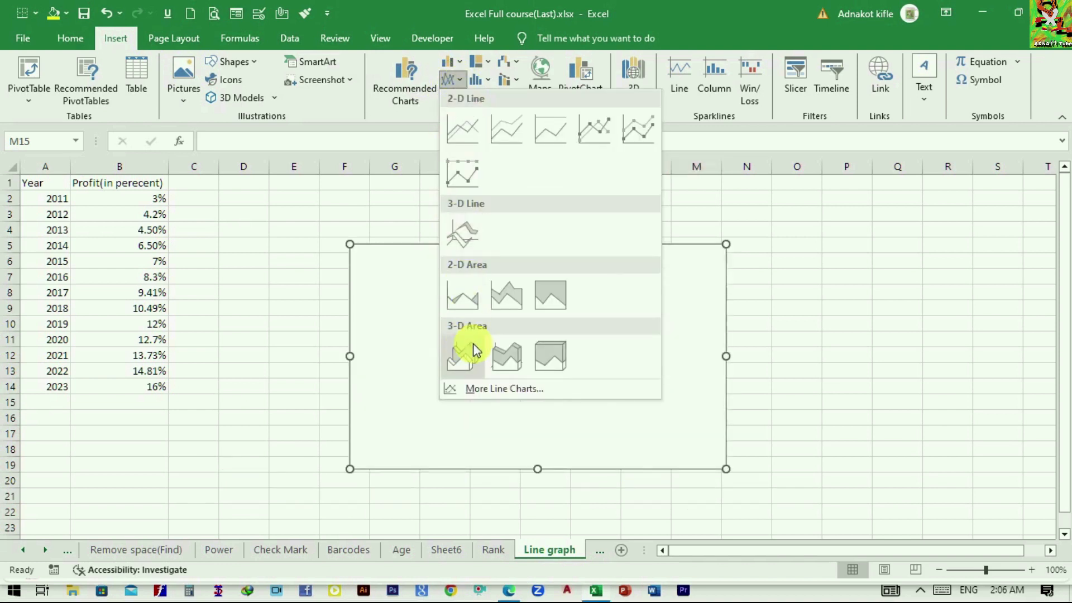
{"action": "left_click", "coordinate": [461, 133]}
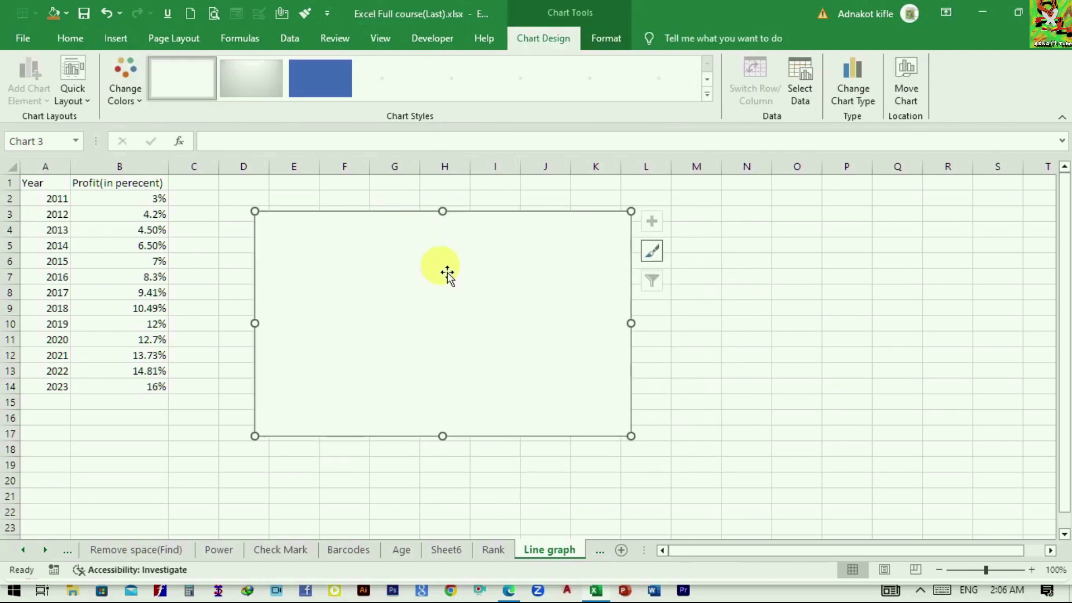
{"action": "right_click", "coordinate": [363, 254]}
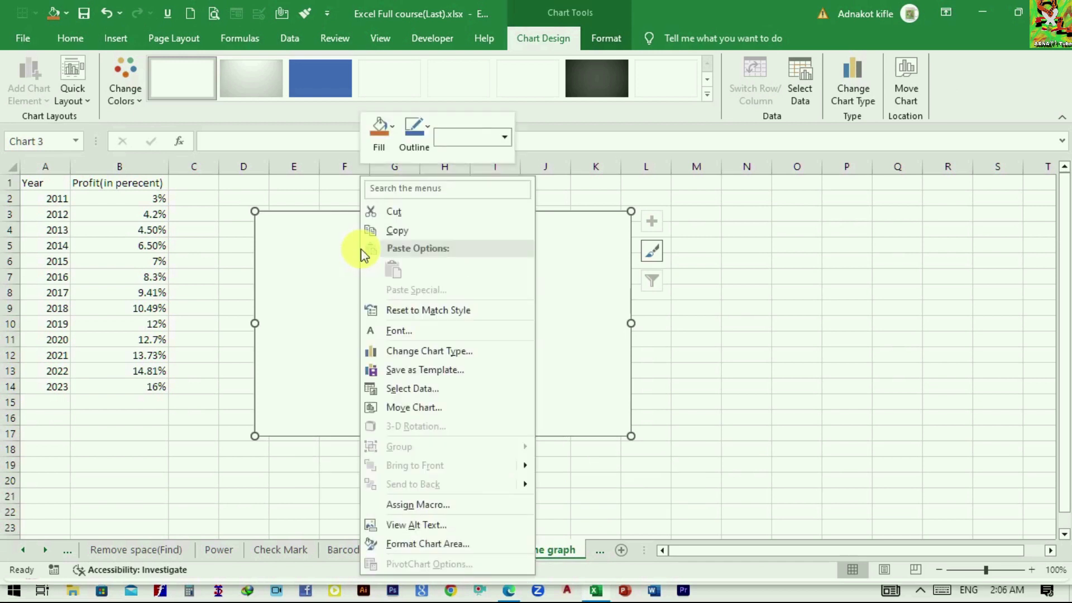
{"action": "left_click", "coordinate": [410, 389]}
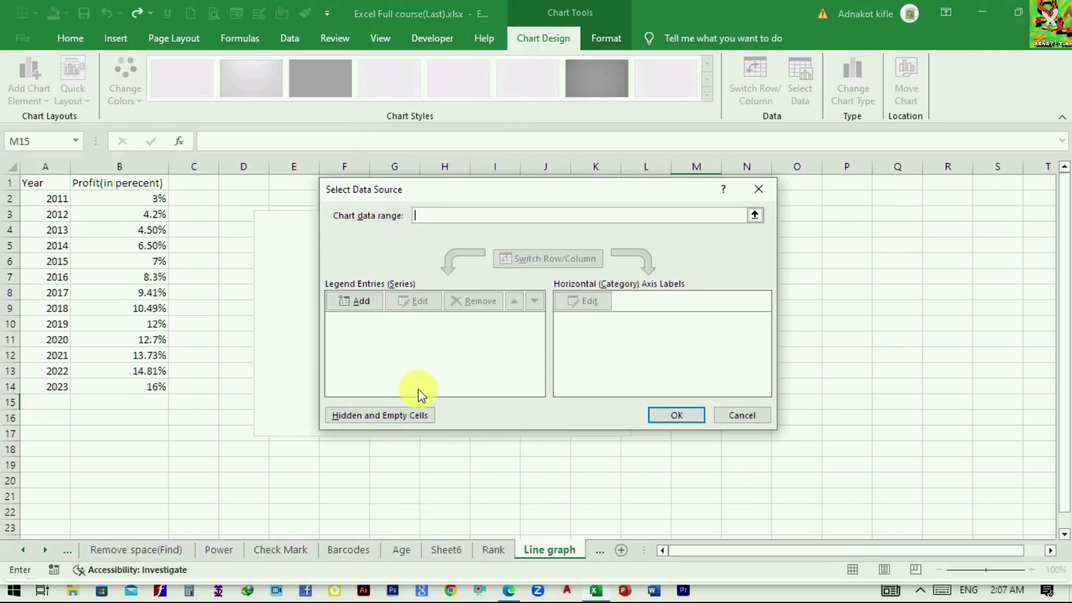
{"action": "left_click", "coordinate": [372, 304]}
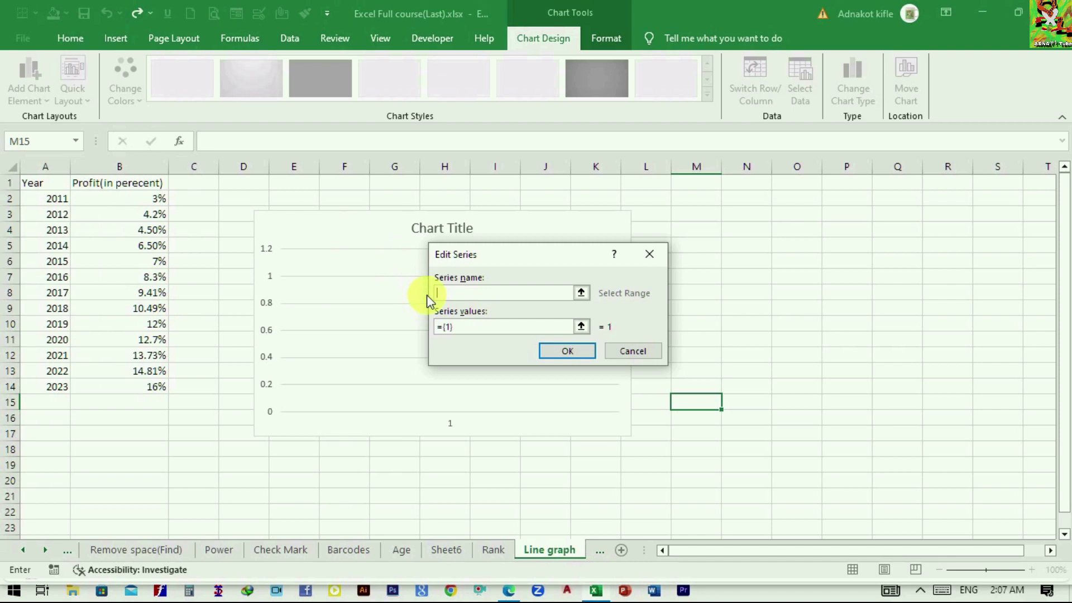
{"action": "key", "text": "Caps_Lock"}
{"action": "type", "text": "P"}
{"action": "key", "text": "Caps_Lock"}
{"action": "type", "text": "rofit"}
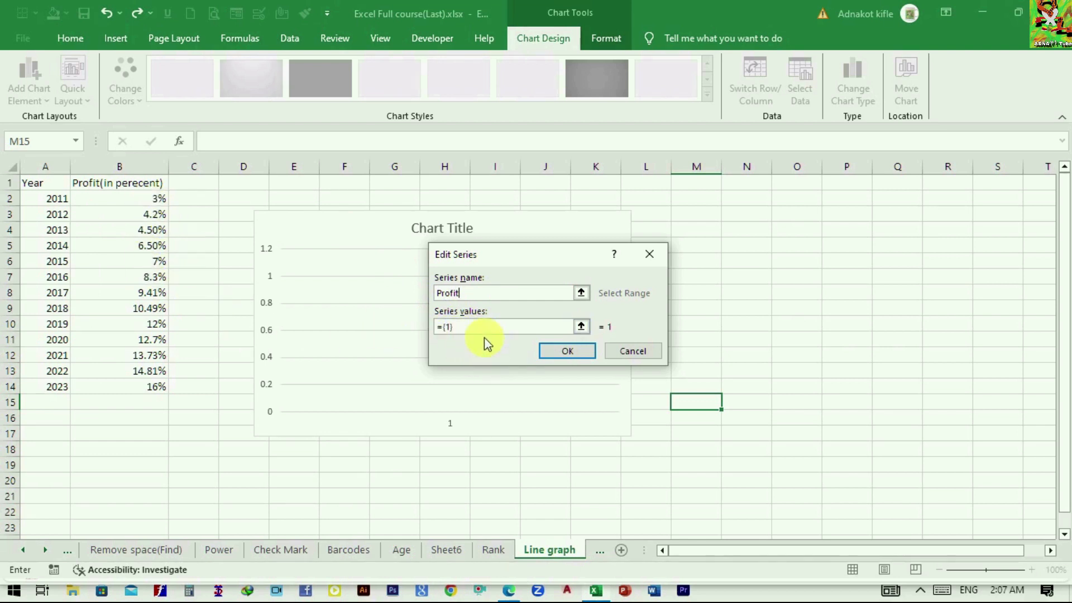
- Set the Profit series values to the percentages in B2:B14 and accept the series
{"action": "key", "text": "BackSpace"}
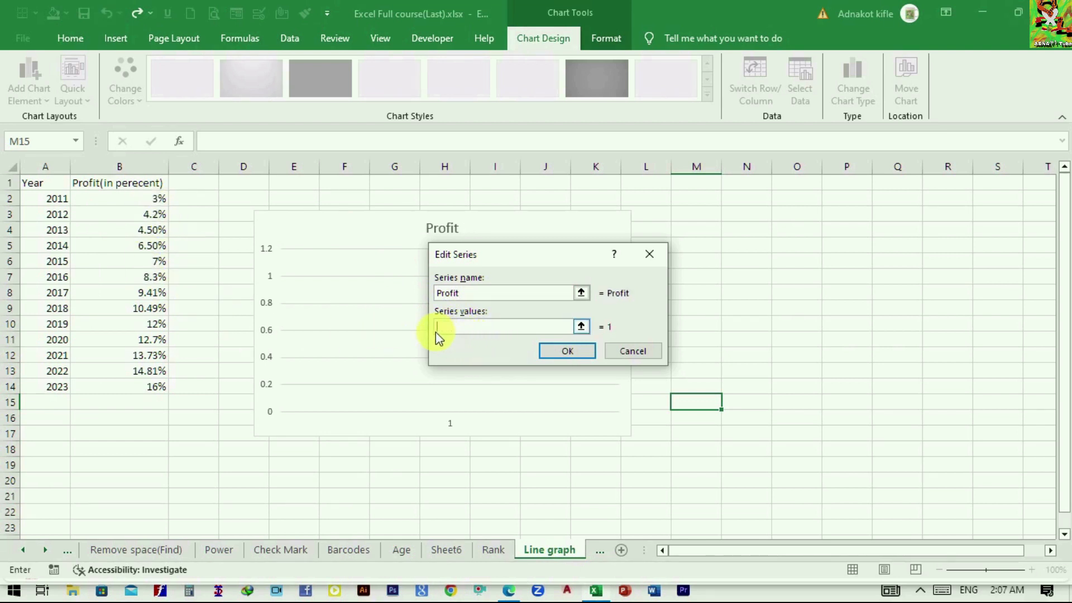
{"action": "left_click", "coordinate": [581, 327]}
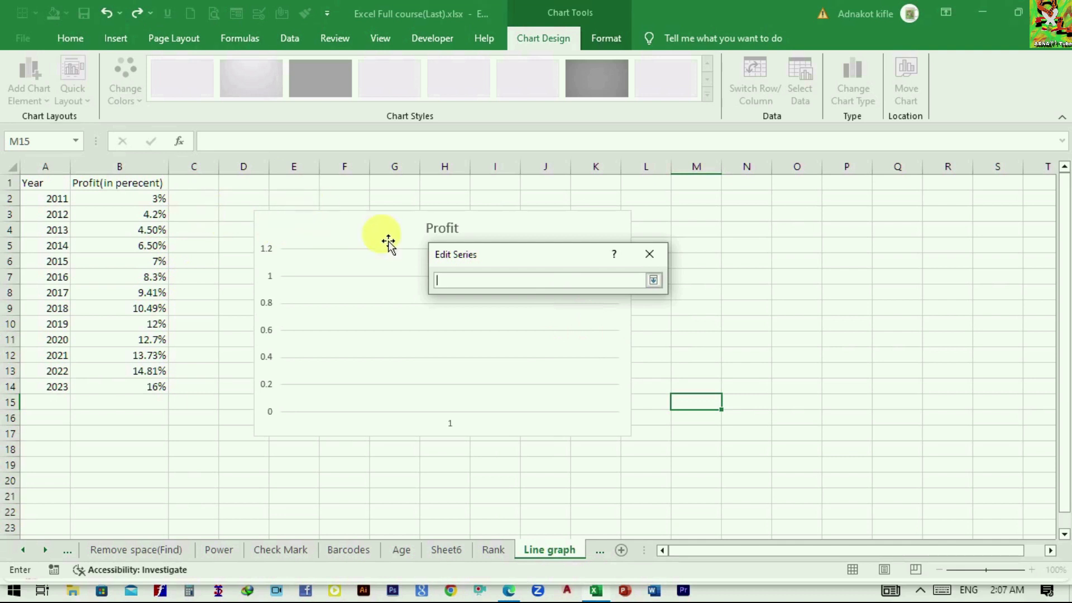
{"action": "left_click_drag", "start_coordinate": [151, 201], "coordinate": [141, 389]}
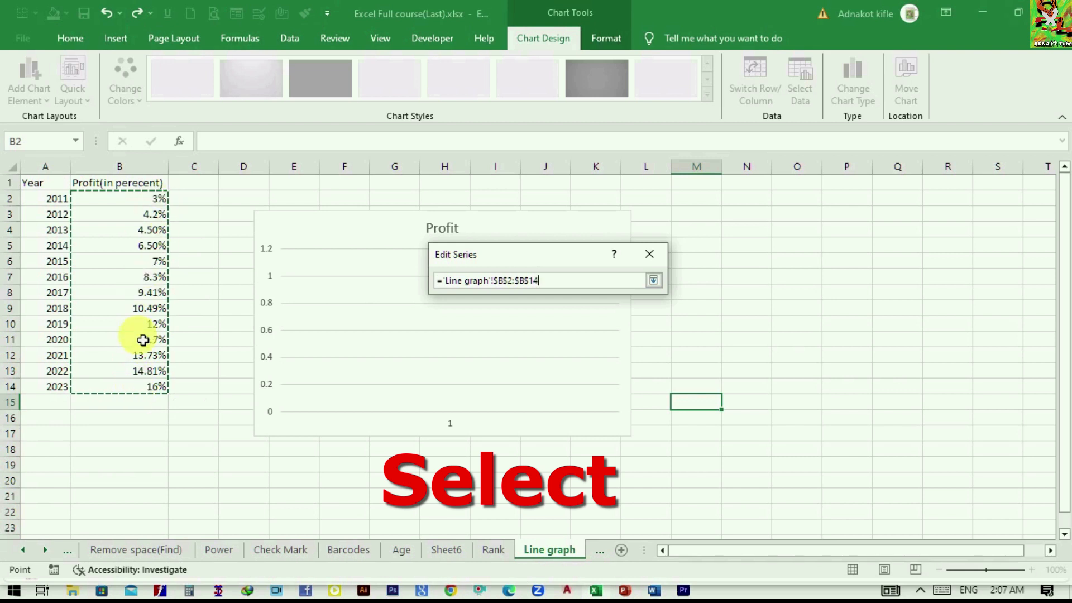
{"action": "left_click", "coordinate": [653, 281]}
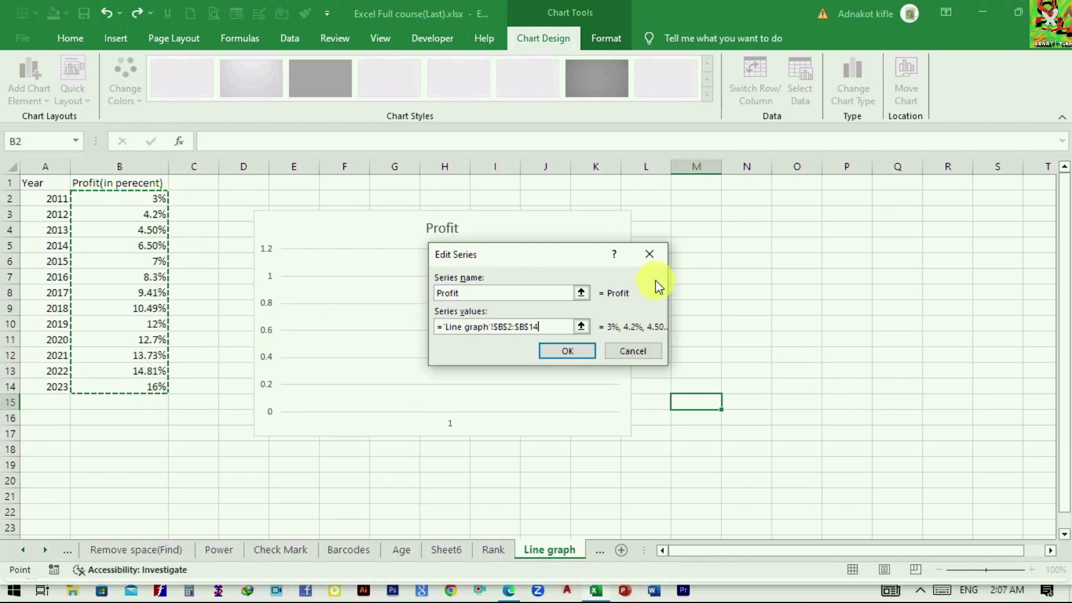
{"action": "left_click", "coordinate": [570, 351]}
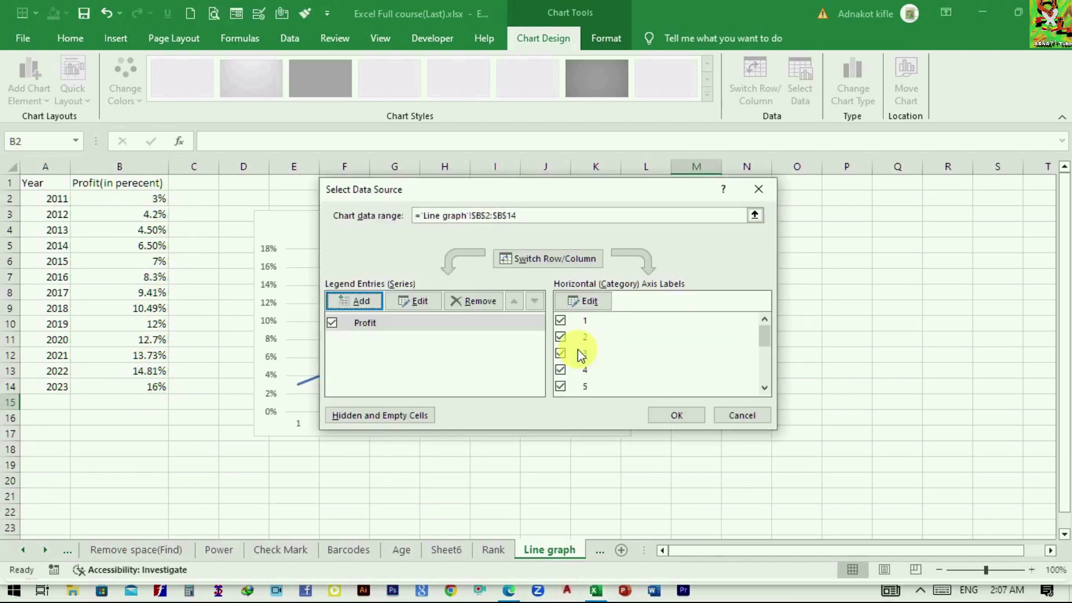
- Use the years in A2:A14 as the line chart's horizontal axis labels and apply the data source
{"action": "left_click_drag", "start_coordinate": [565, 196], "coordinate": [938, 249]}
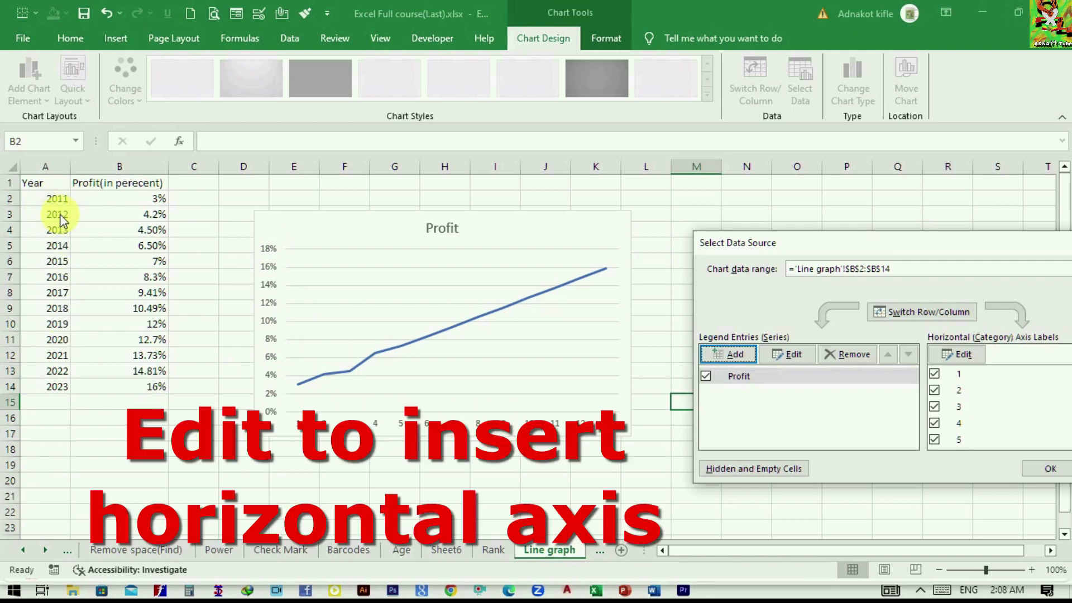
{"action": "left_click_drag", "start_coordinate": [865, 254], "coordinate": [400, 202]}
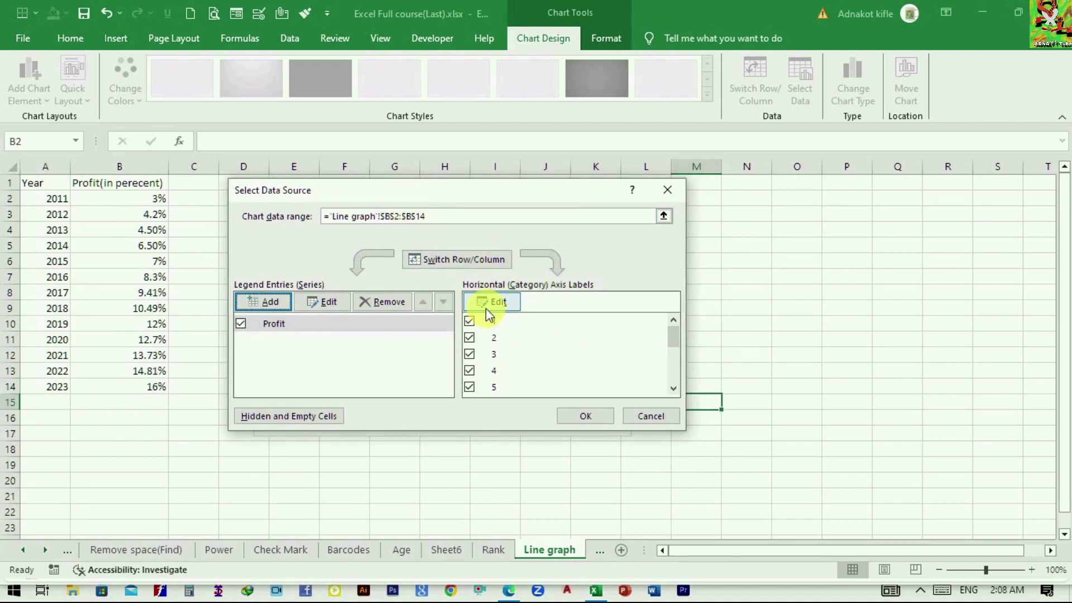
{"action": "left_click", "coordinate": [498, 302]}
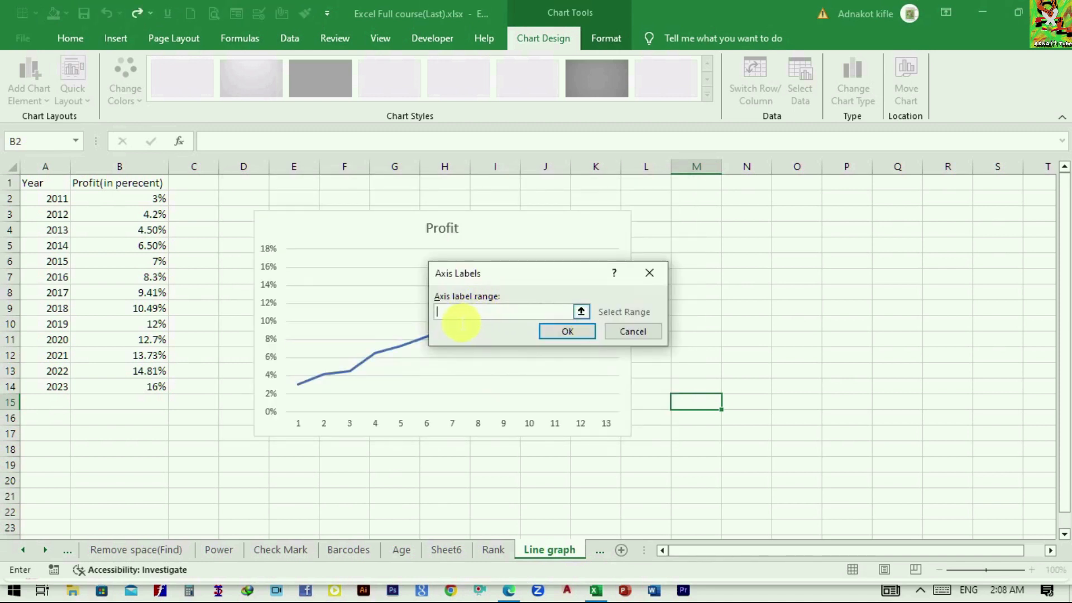
{"action": "left_click", "coordinate": [581, 311]}
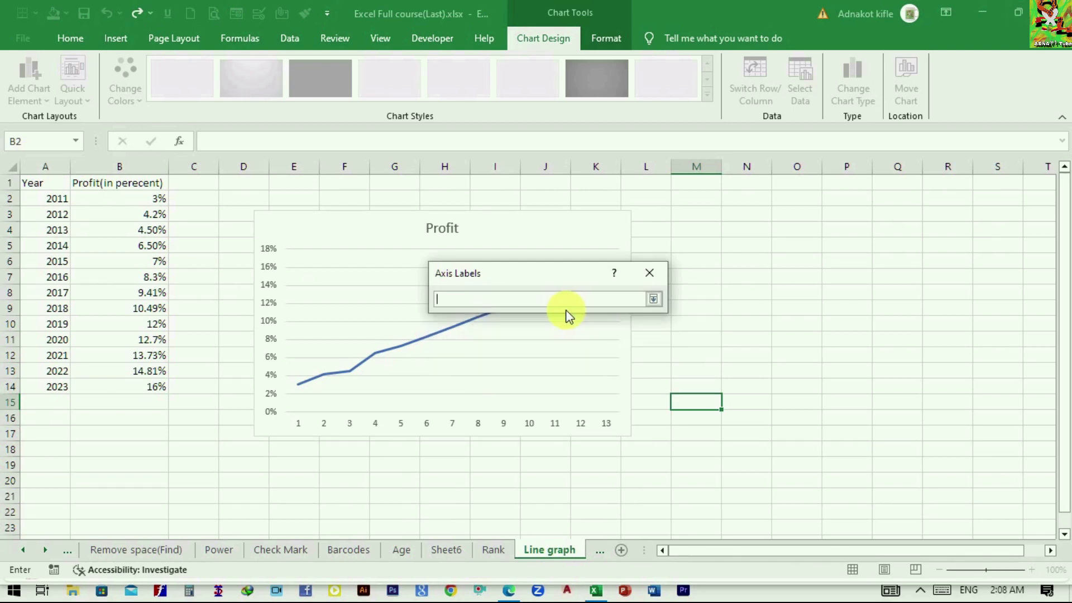
{"action": "left_click_drag", "start_coordinate": [61, 206], "coordinate": [67, 385]}
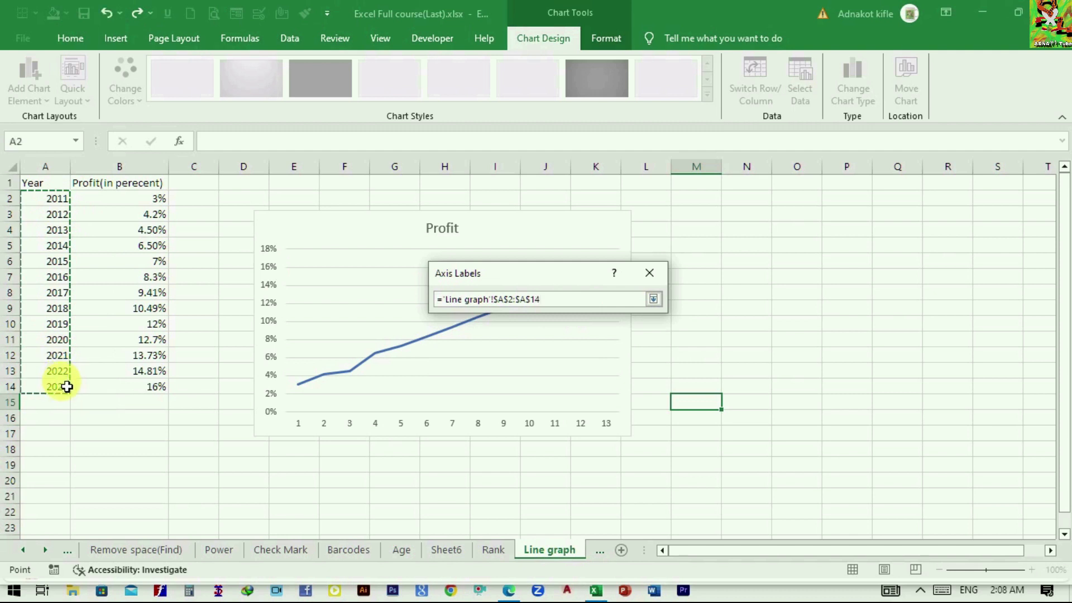
{"action": "left_click", "coordinate": [656, 300]}
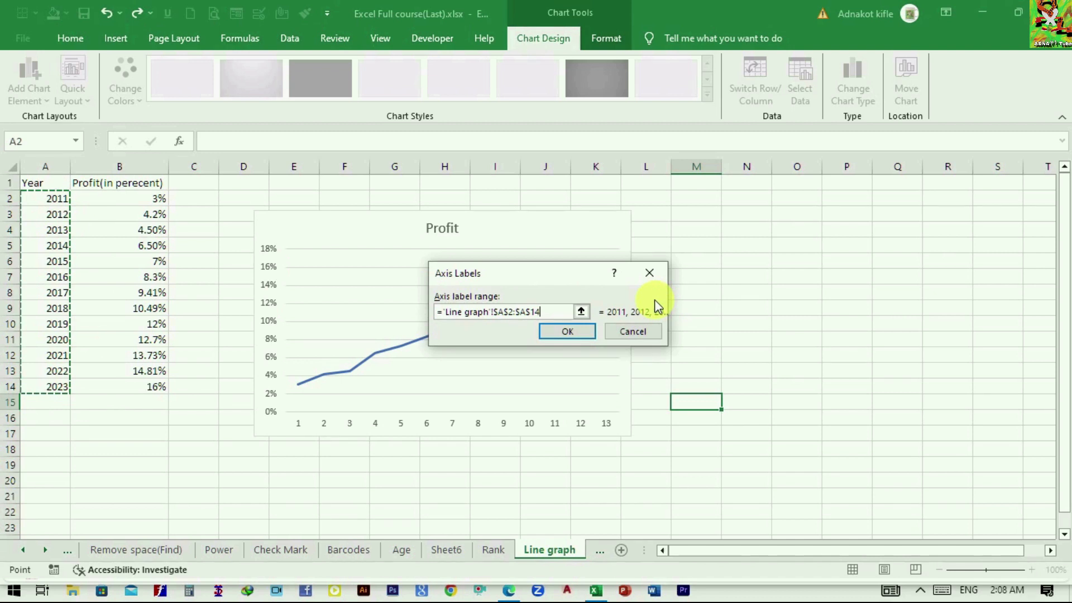
{"action": "left_click", "coordinate": [569, 333]}
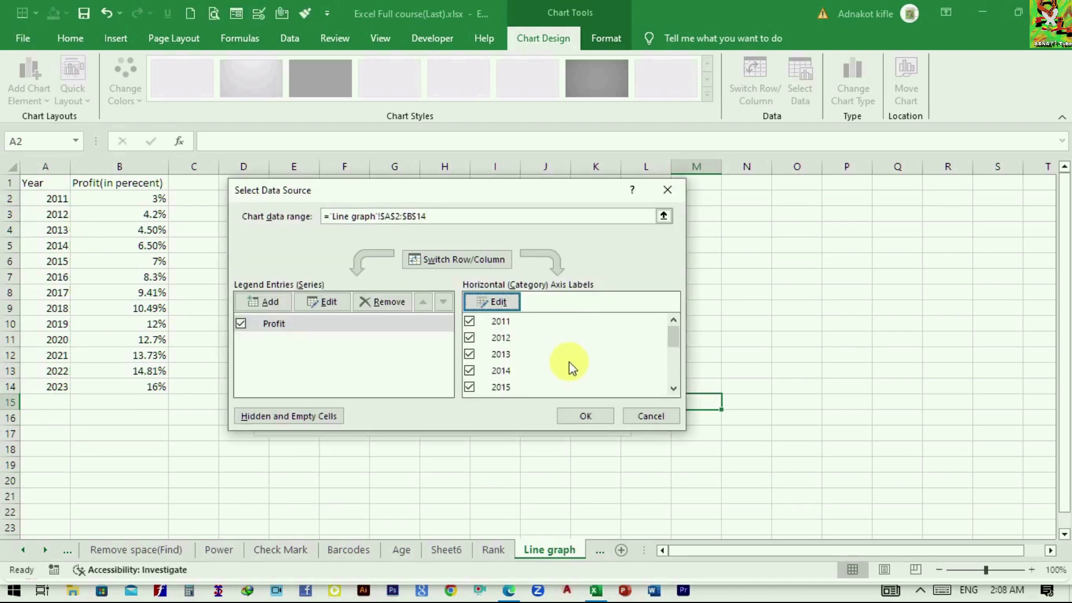
{"action": "left_click", "coordinate": [583, 416]}
{"action": "left_click", "coordinate": [744, 448]}
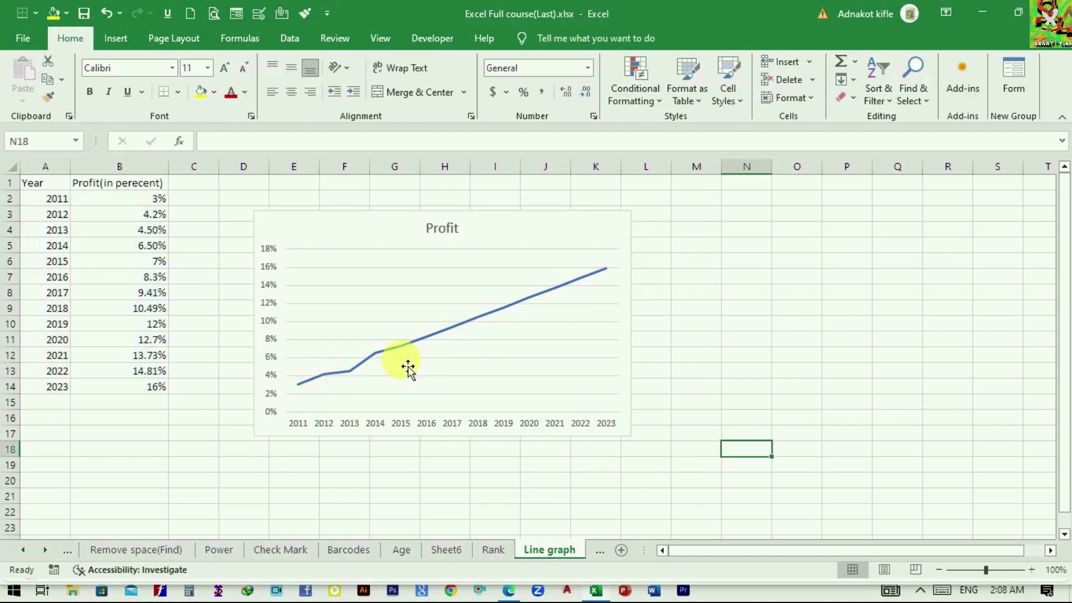
{"action": "key", "text": "Up"}
{"action": "key", "text": "Up"}
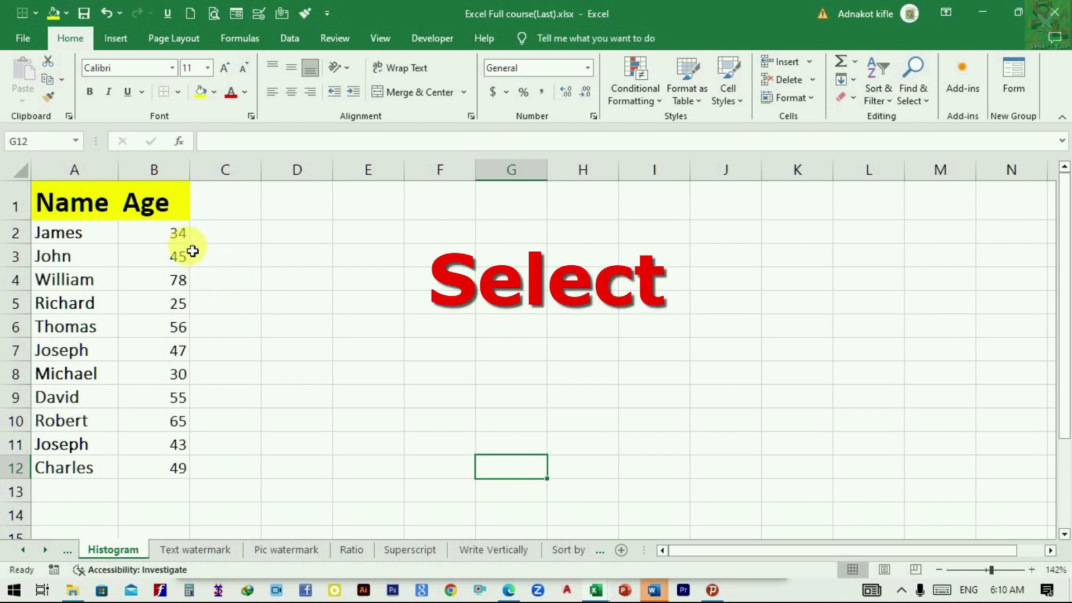
- Insert a histogram chart from the ages in B2:B12 on the Histogram sheet
{"action": "left_click_drag", "start_coordinate": [179, 240], "coordinate": [178, 470]}
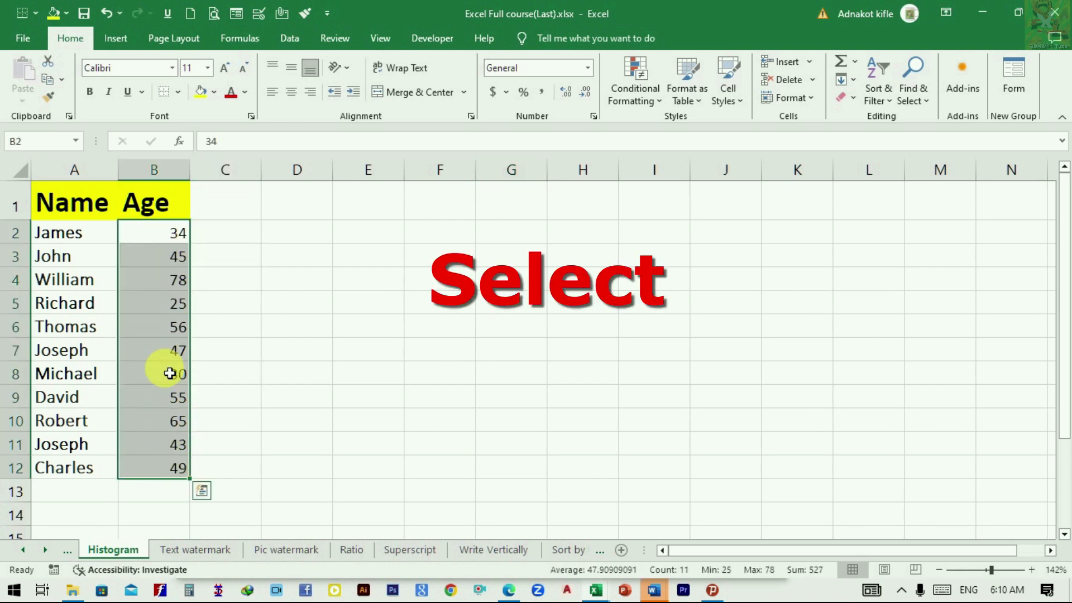
{"action": "left_click", "coordinate": [116, 39]}
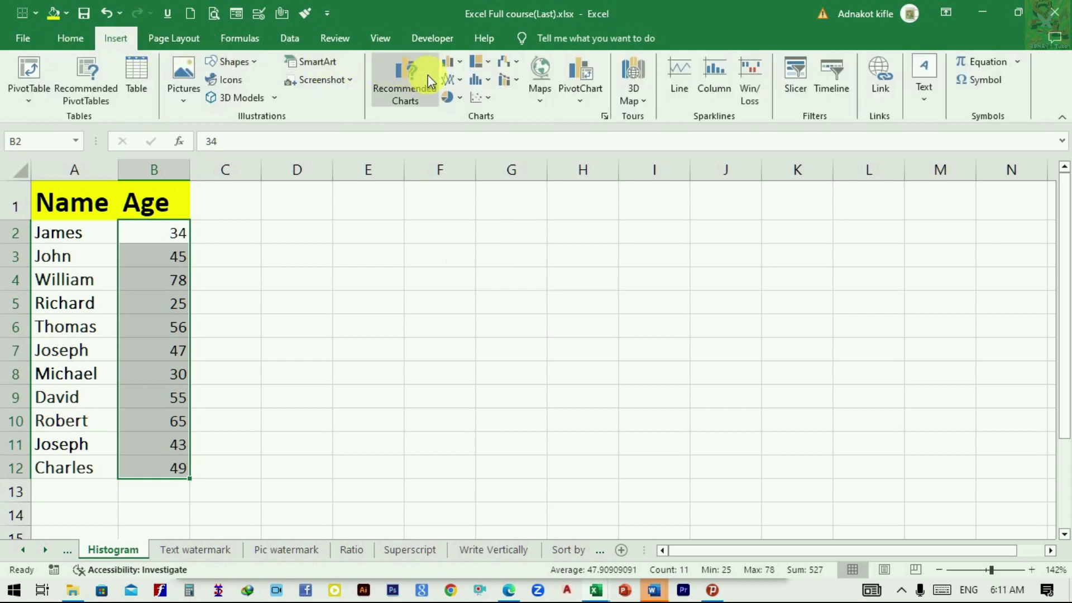
{"action": "left_click", "coordinate": [486, 83]}
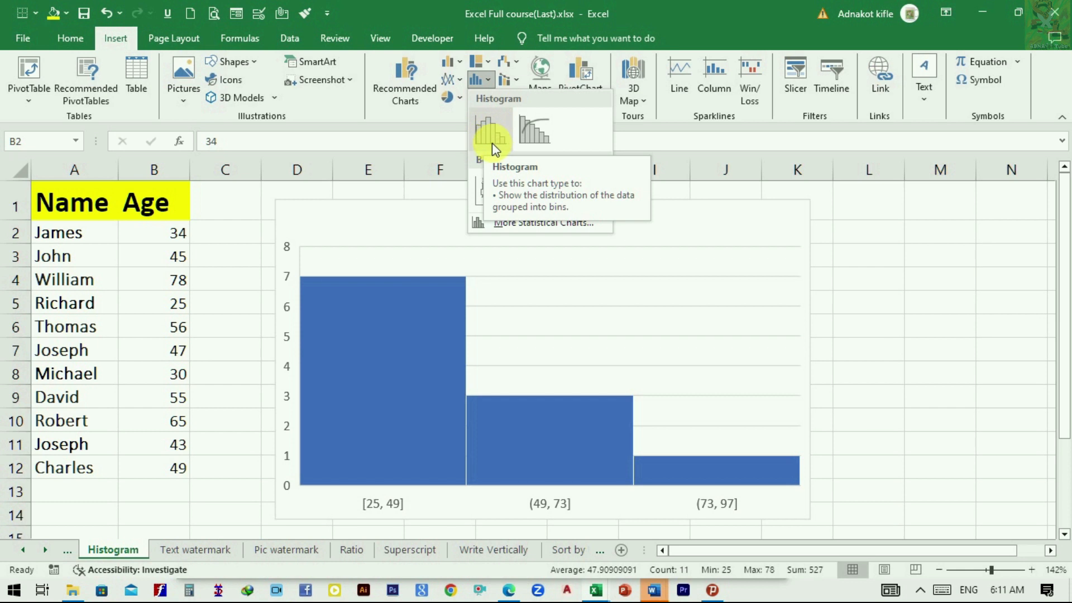
{"action": "left_click", "coordinate": [491, 143]}
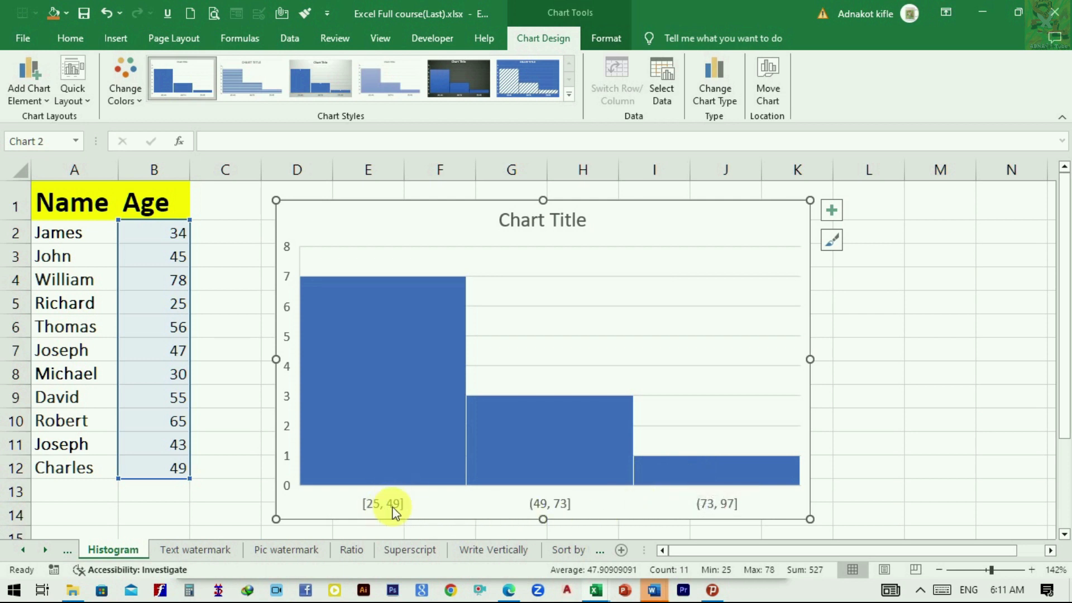
- Open the formatting options of the histogram's horizontal axis and set the bin width to 9
{"action": "right_click", "coordinate": [395, 508]}
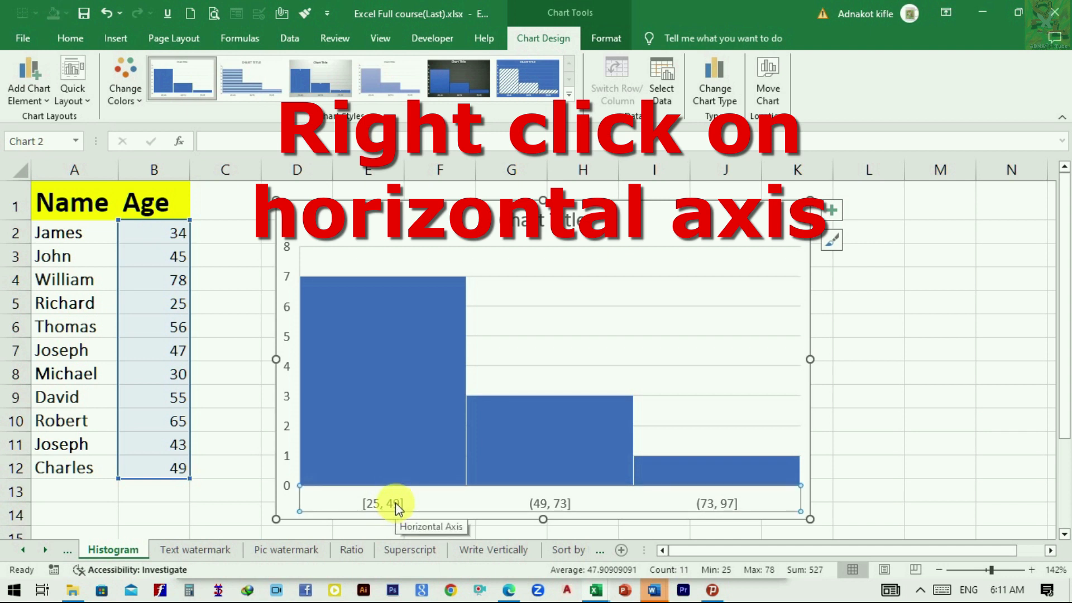
{"action": "right_click", "coordinate": [395, 502]}
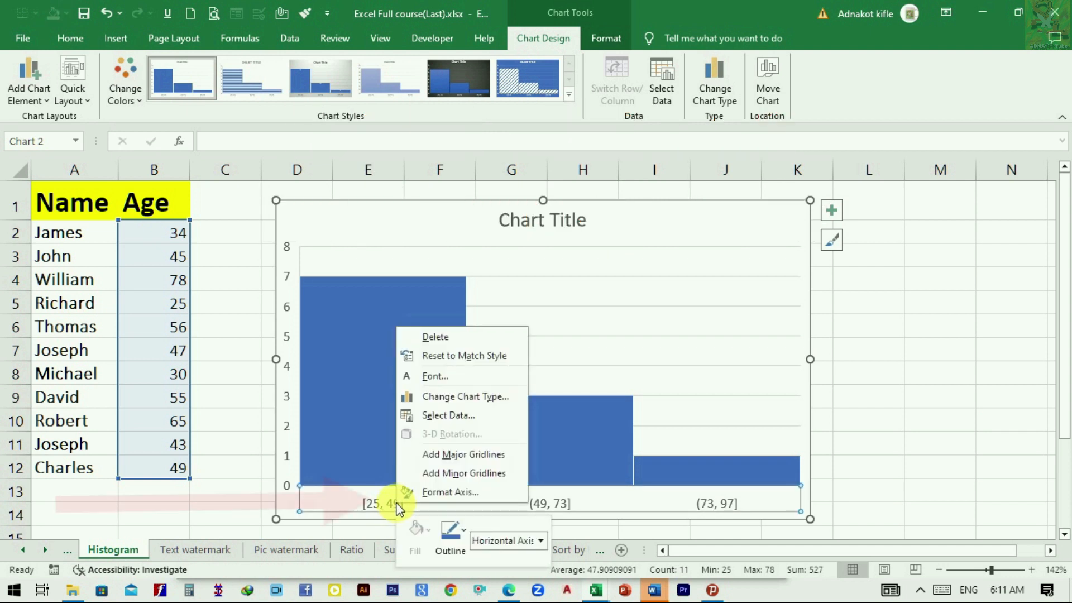
{"action": "left_click", "coordinate": [476, 494]}
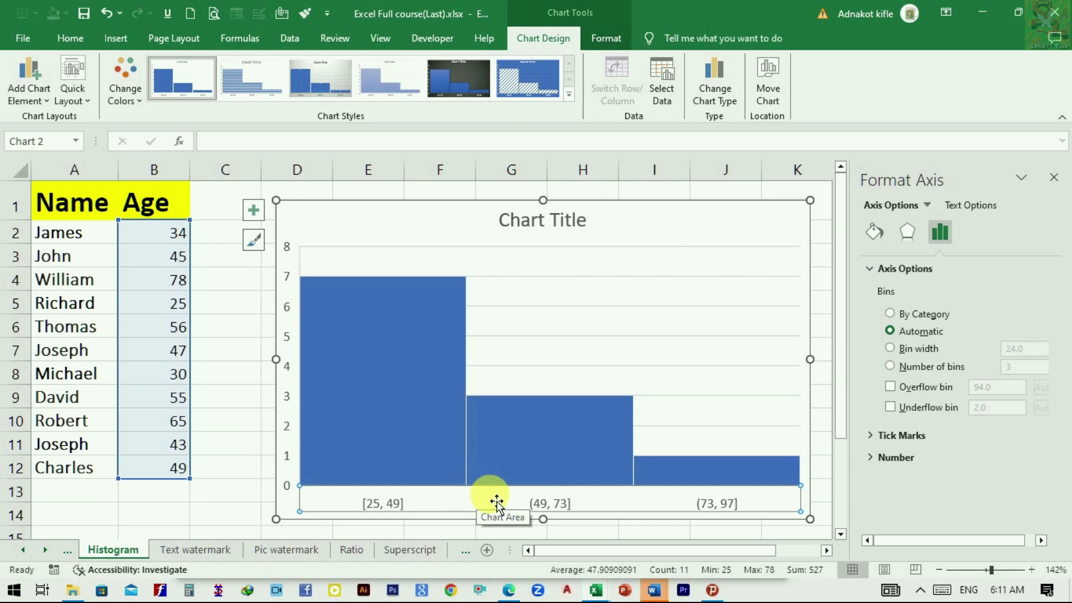
{"action": "left_click", "coordinate": [920, 348]}
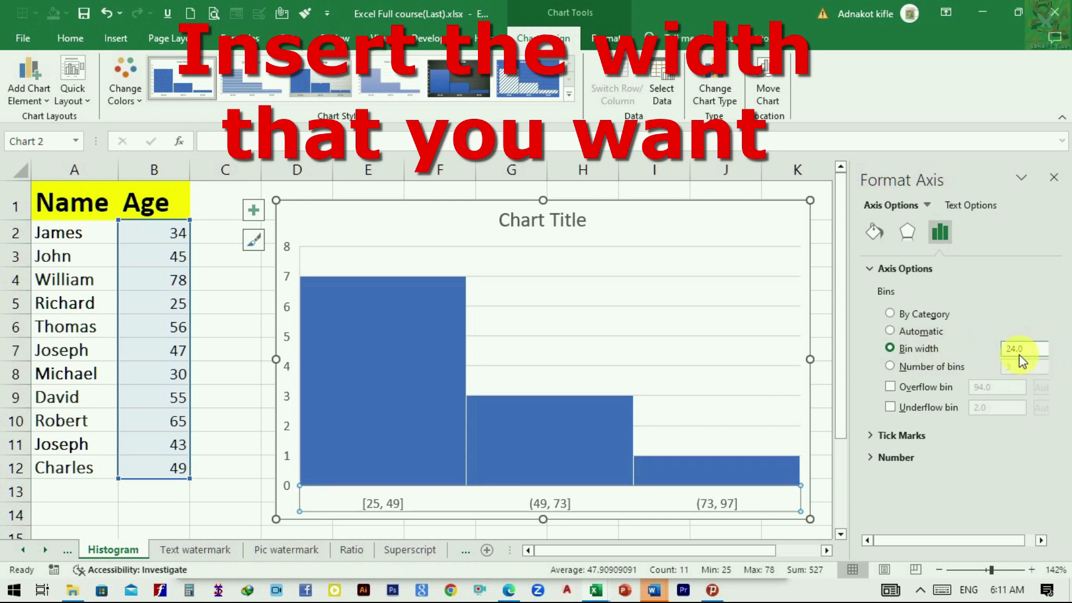
{"action": "left_click_drag", "start_coordinate": [1031, 356], "coordinate": [994, 358]}
{"action": "type", "text": "9"}
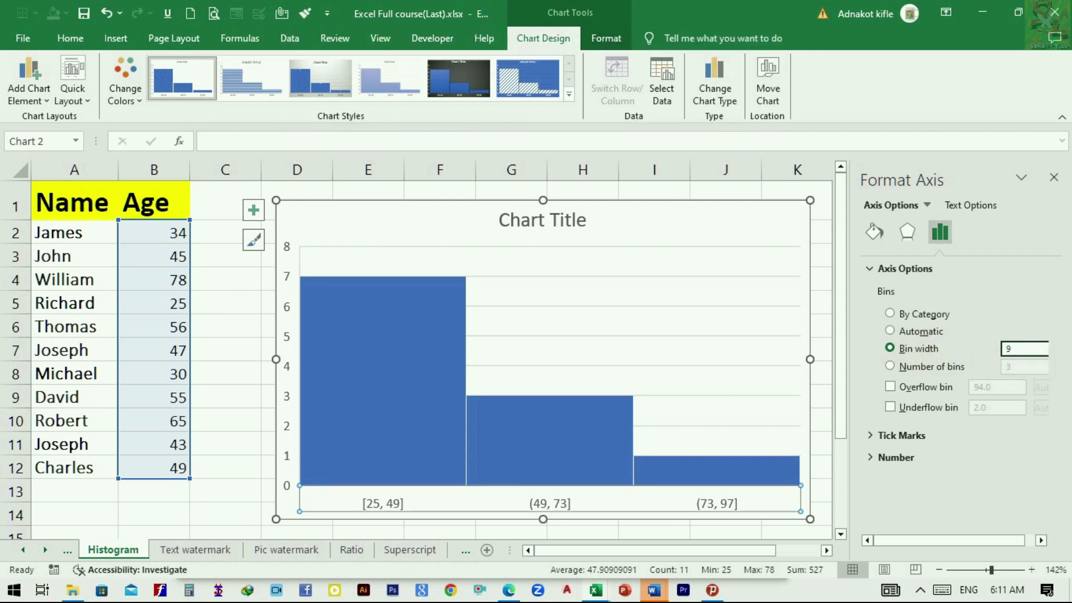
{"action": "key", "text": "Return"}
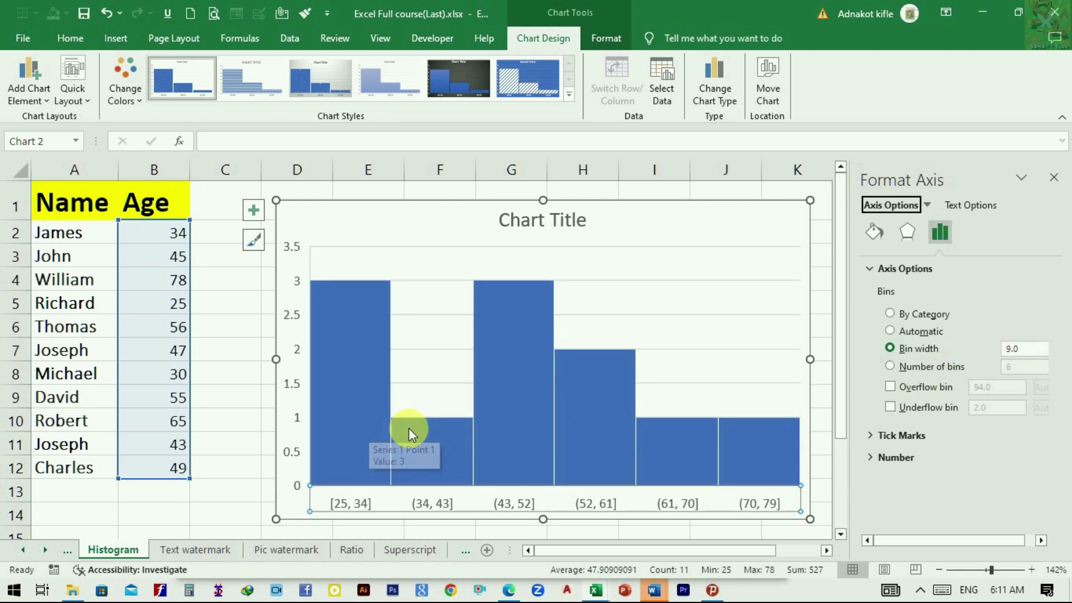
{"action": "mouse_move", "coordinate": [468, 449]}
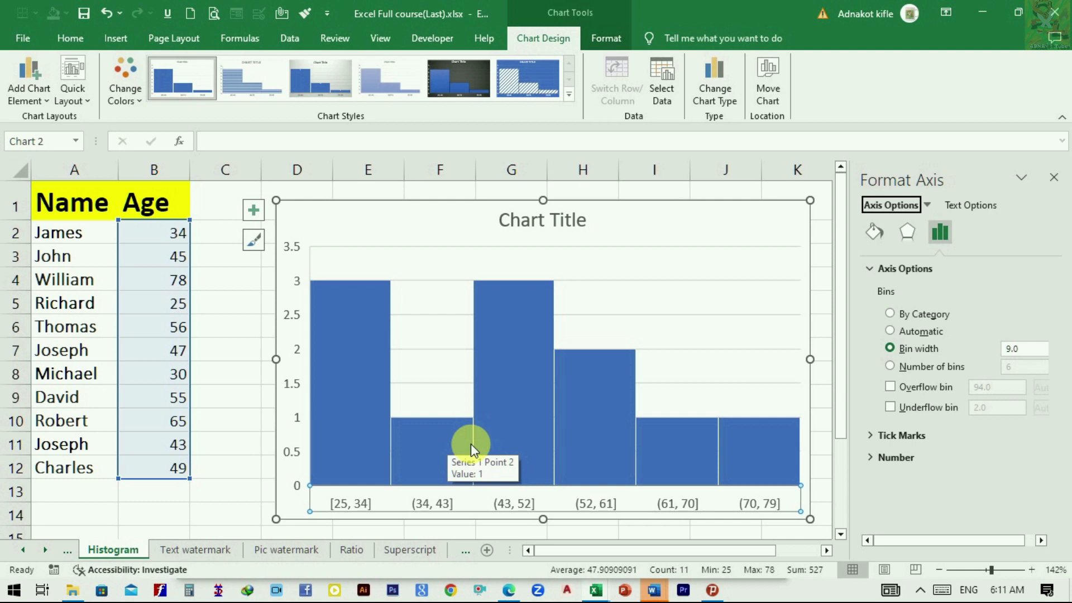
- Switch the histogram's binning to a fixed number of 5 bins and close the axis formatting options
{"action": "left_click", "coordinate": [906, 368]}
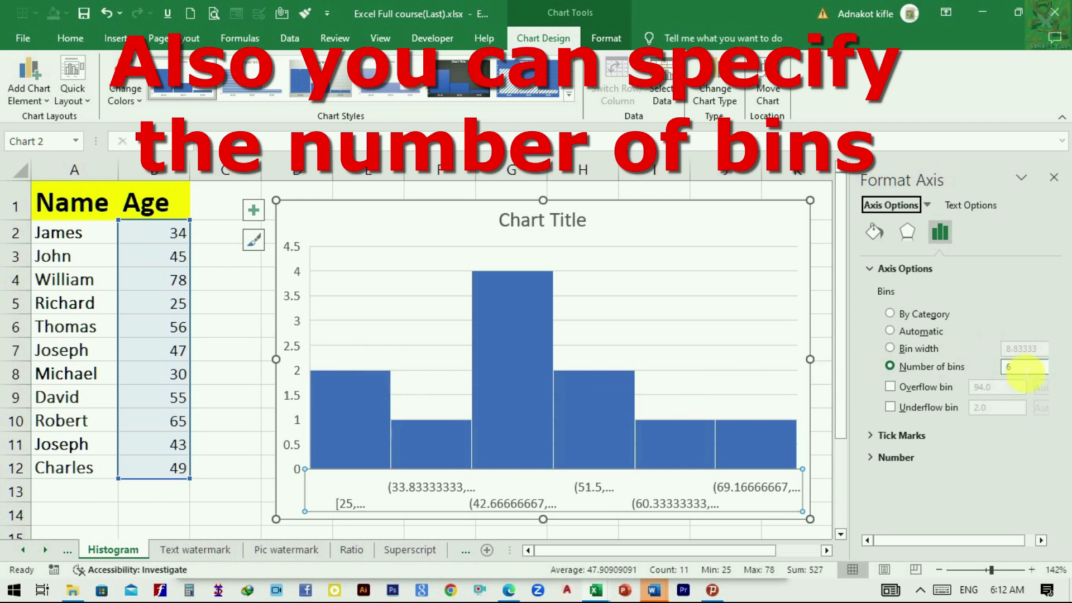
{"action": "left_click_drag", "start_coordinate": [1025, 372], "coordinate": [1006, 375]}
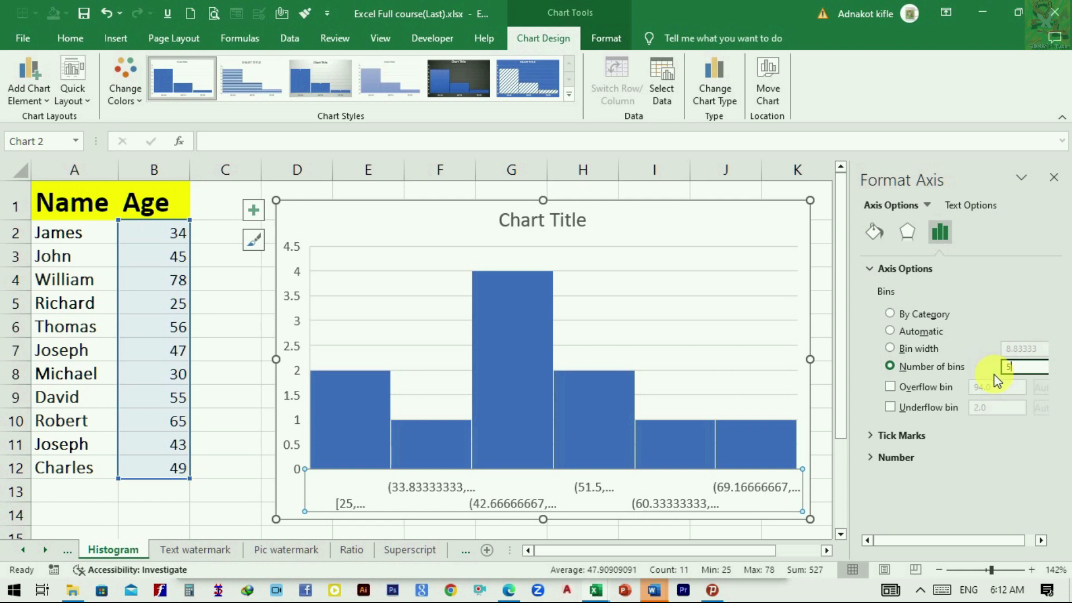
{"action": "key", "text": "Return"}
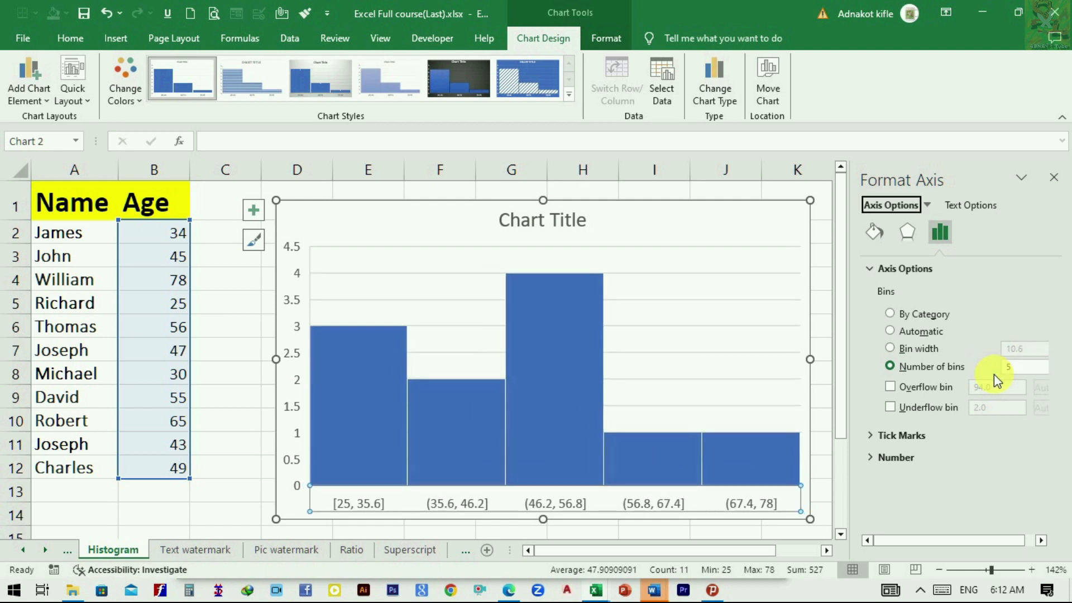
{"action": "left_click", "coordinate": [1053, 180]}
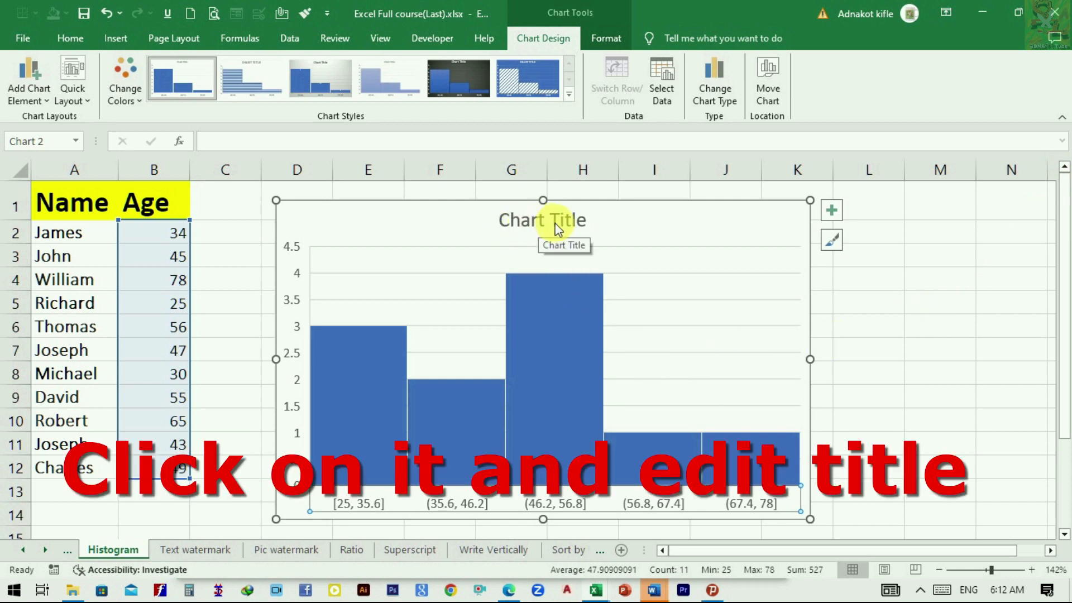
- Change the histogram's title to "Age distribution" and preview the available chart colour palettes without applying one
{"action": "left_click", "coordinate": [533, 222]}
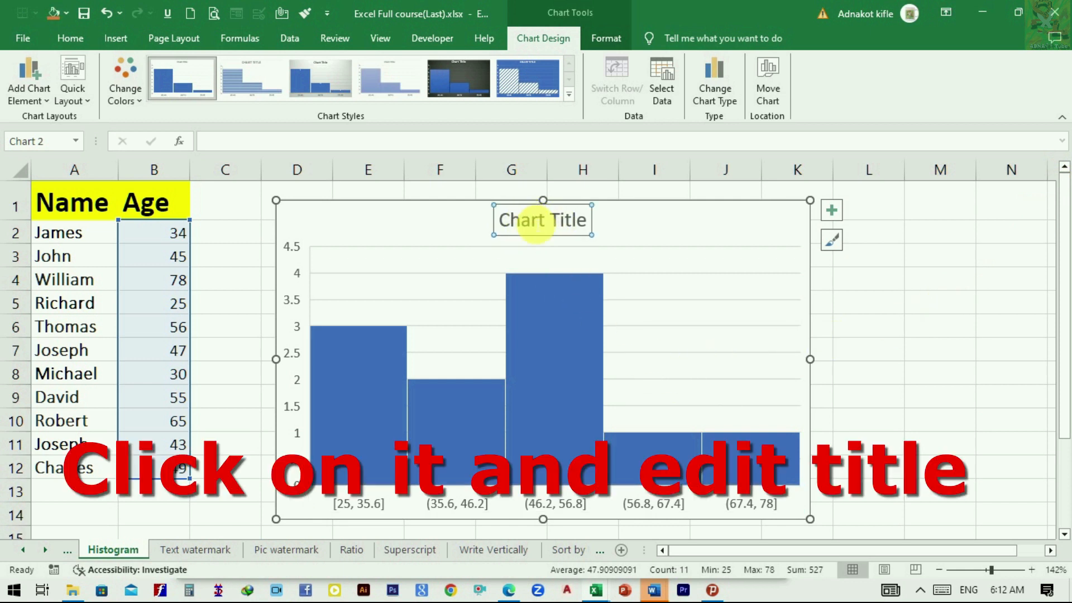
{"action": "left_click_drag", "start_coordinate": [592, 225], "coordinate": [494, 222]}
{"action": "type", "text": "Age"}
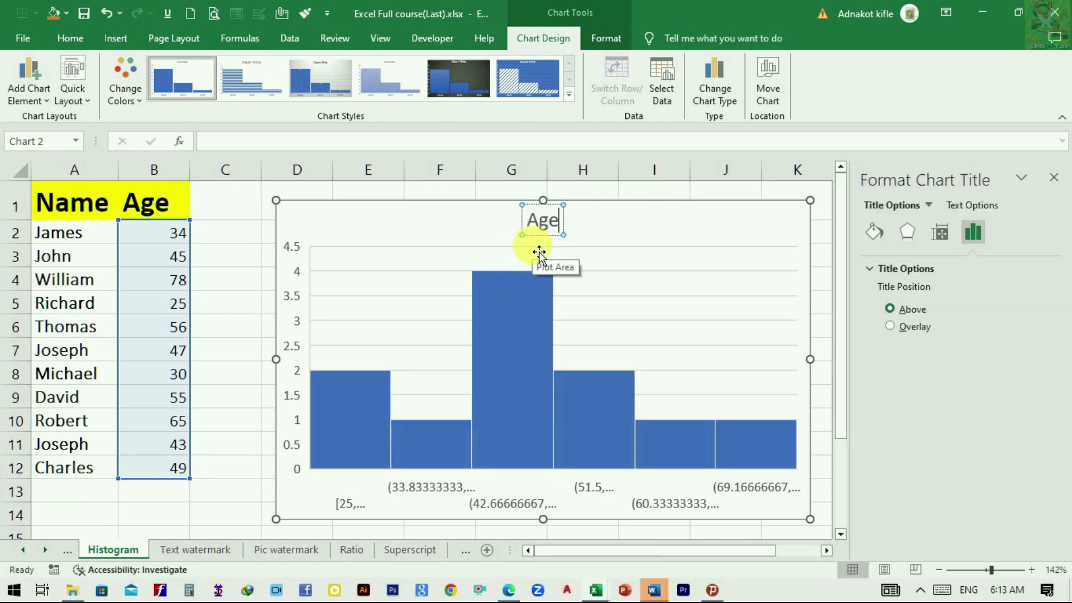
{"action": "type", "text": " distribut"}
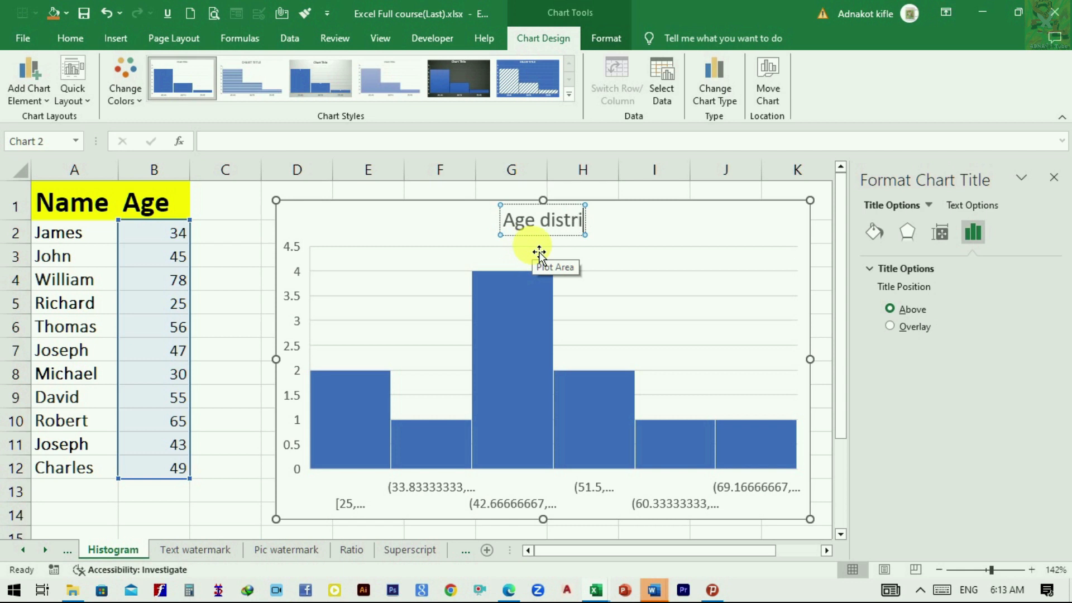
{"action": "type", "text": "ion"}
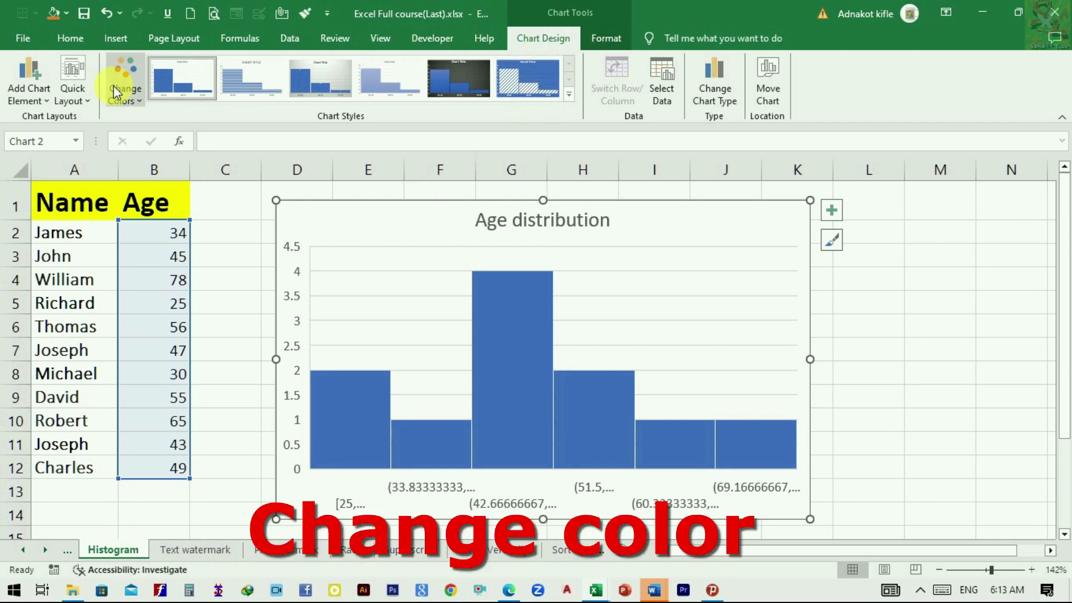
{"action": "left_click", "coordinate": [138, 101]}
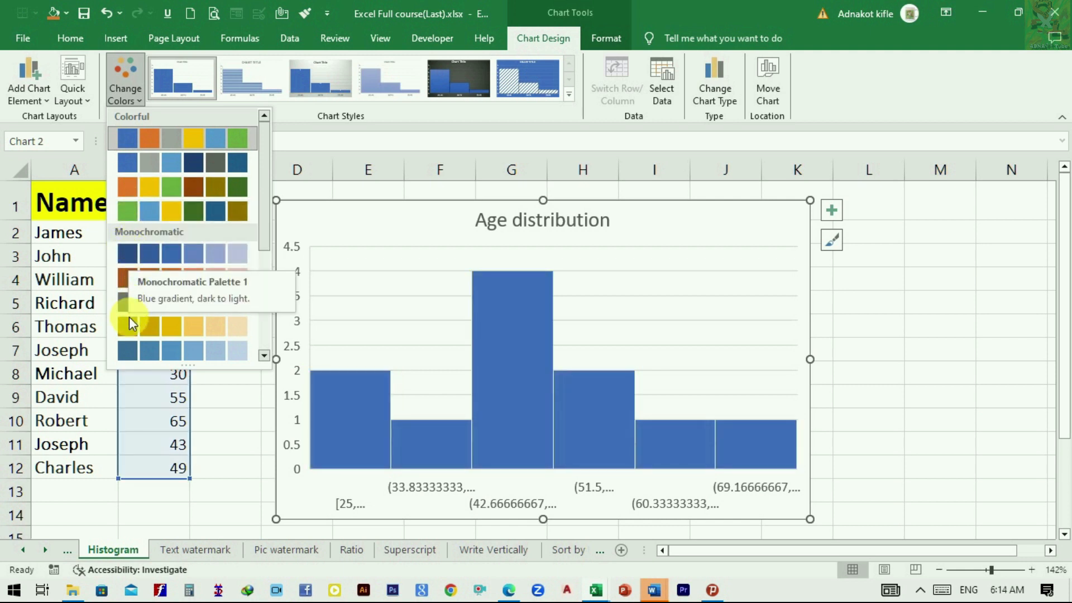
{"action": "key", "text": "Escape"}
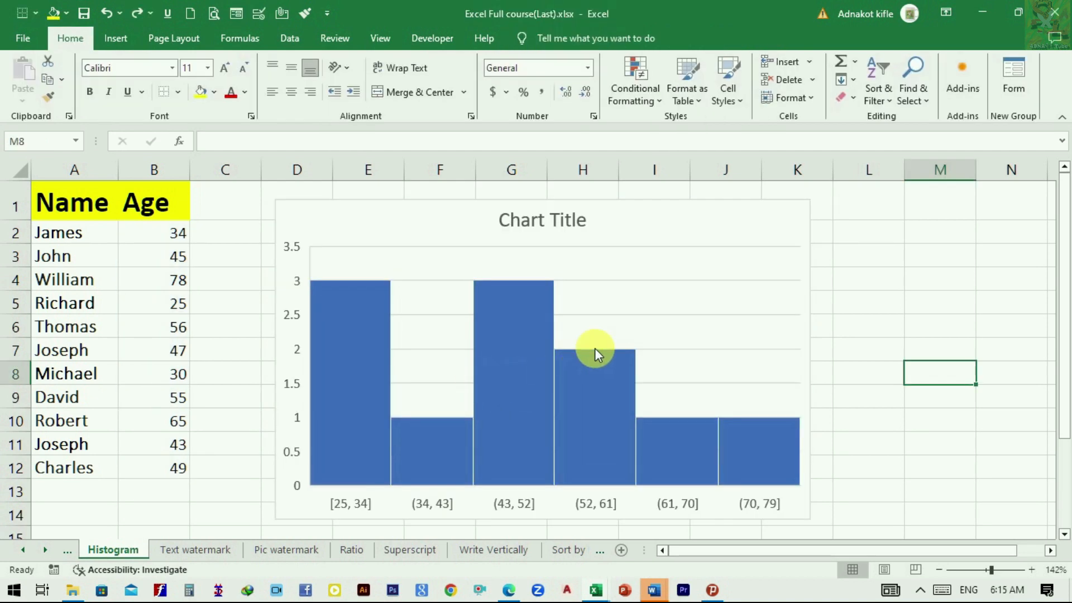
- Add data labels to the histogram's bars and deselect the chart
{"action": "left_click", "coordinate": [754, 249]}
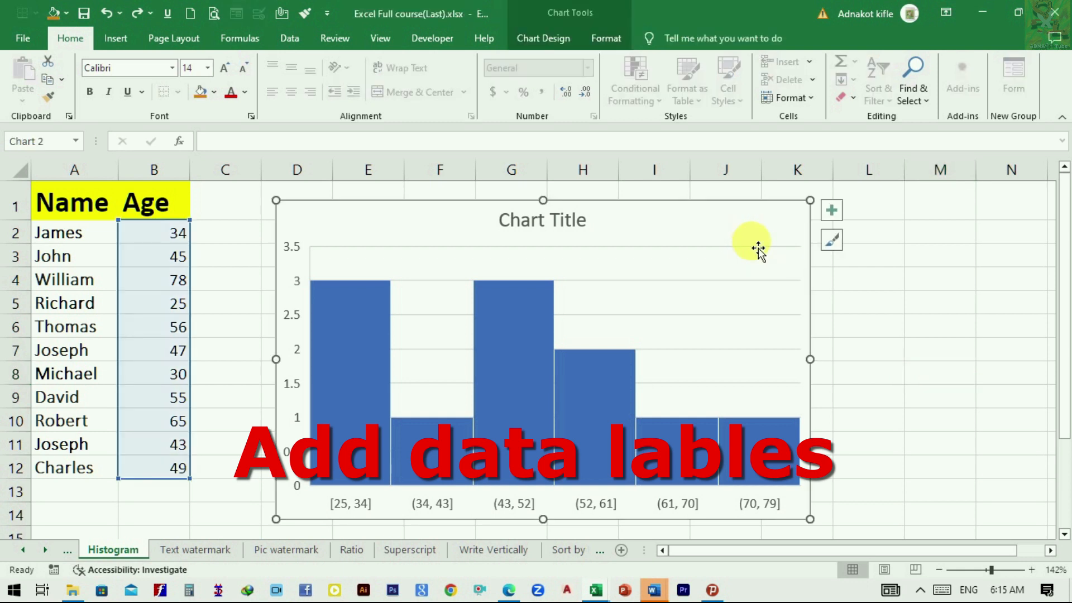
{"action": "left_click", "coordinate": [832, 211]}
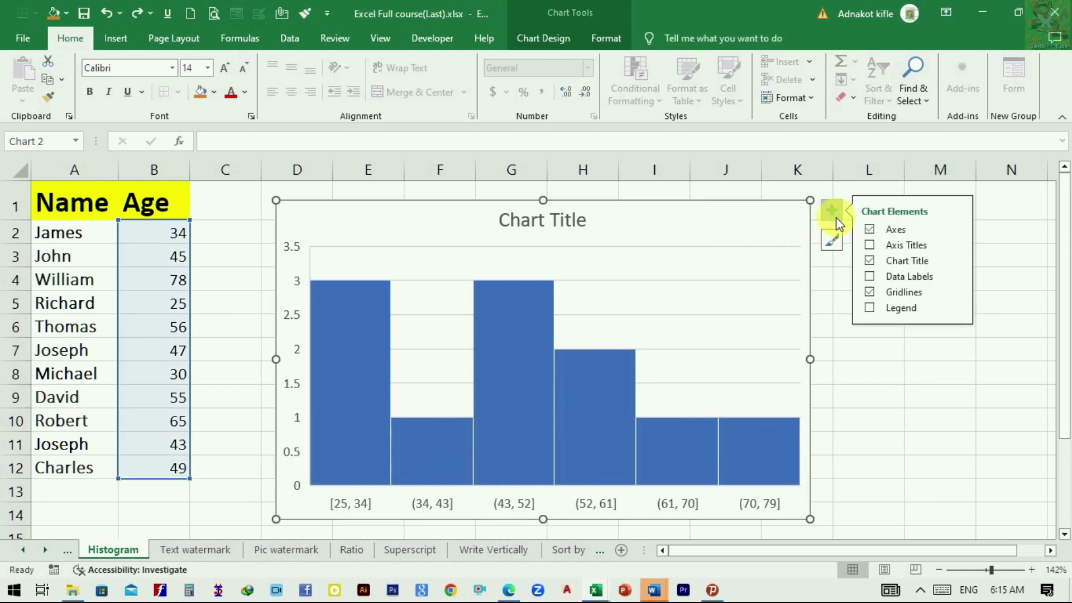
{"action": "left_click", "coordinate": [870, 277]}
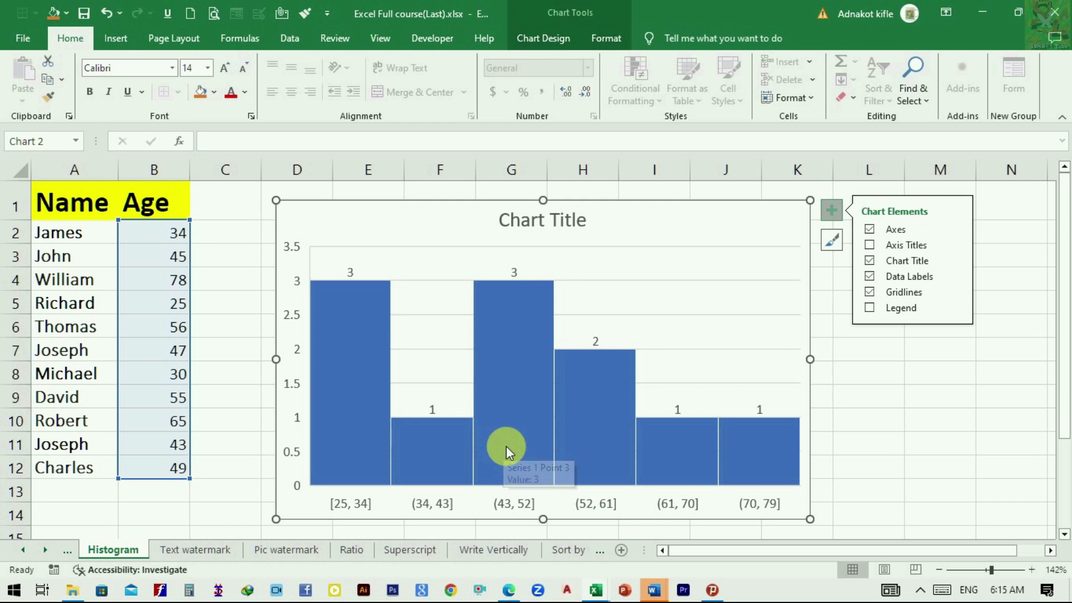
{"action": "mouse_move", "coordinate": [574, 428]}
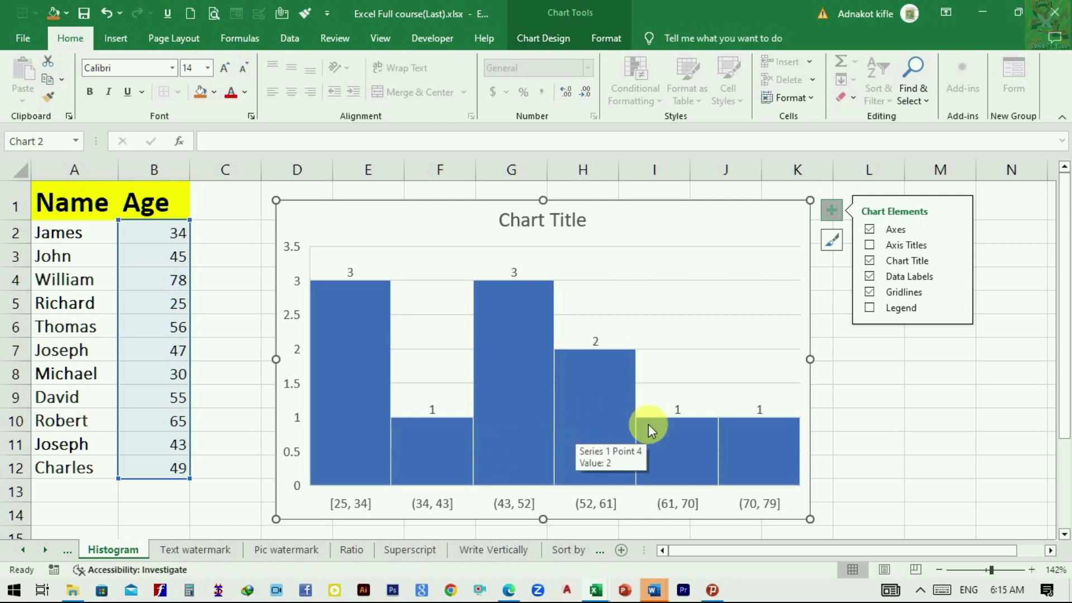
{"action": "left_click", "coordinate": [851, 402]}
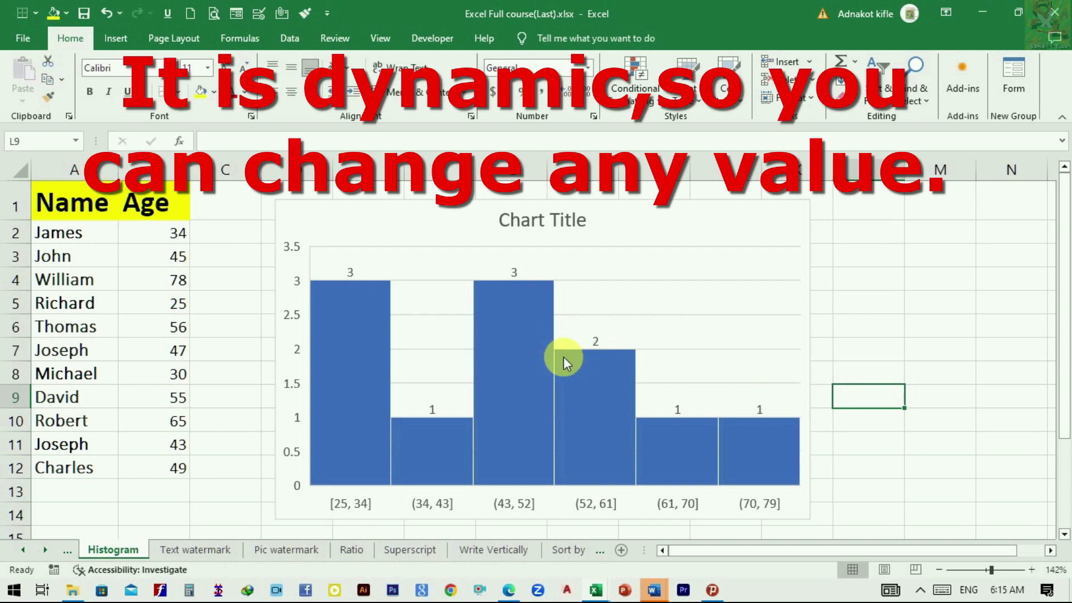
- Set the age in B5 to 60 and check how the histogram responds
{"action": "mouse_move", "coordinate": [564, 357]}
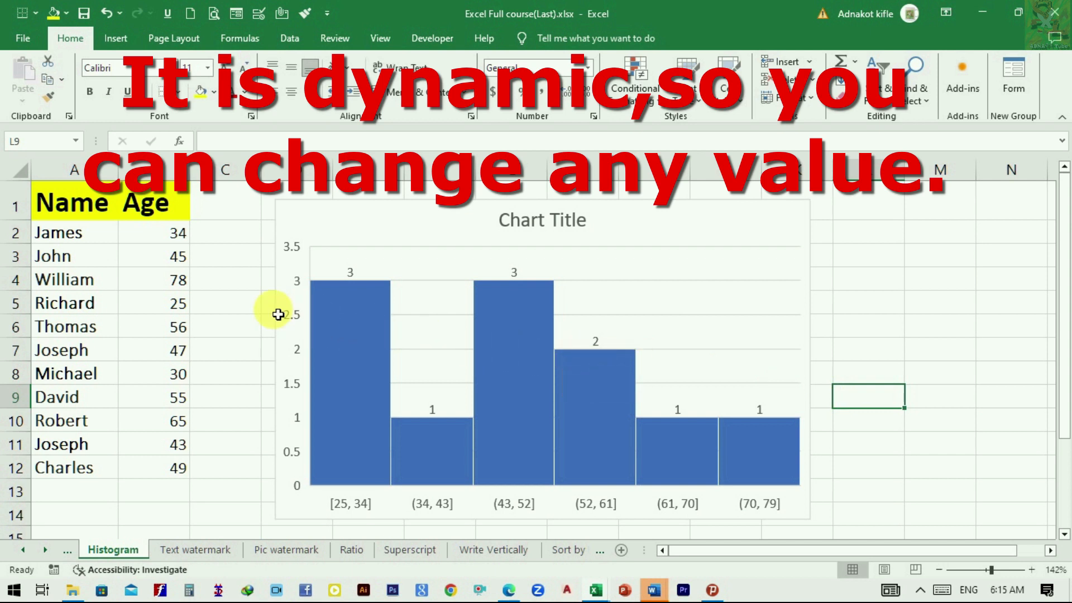
{"action": "left_click", "coordinate": [184, 314]}
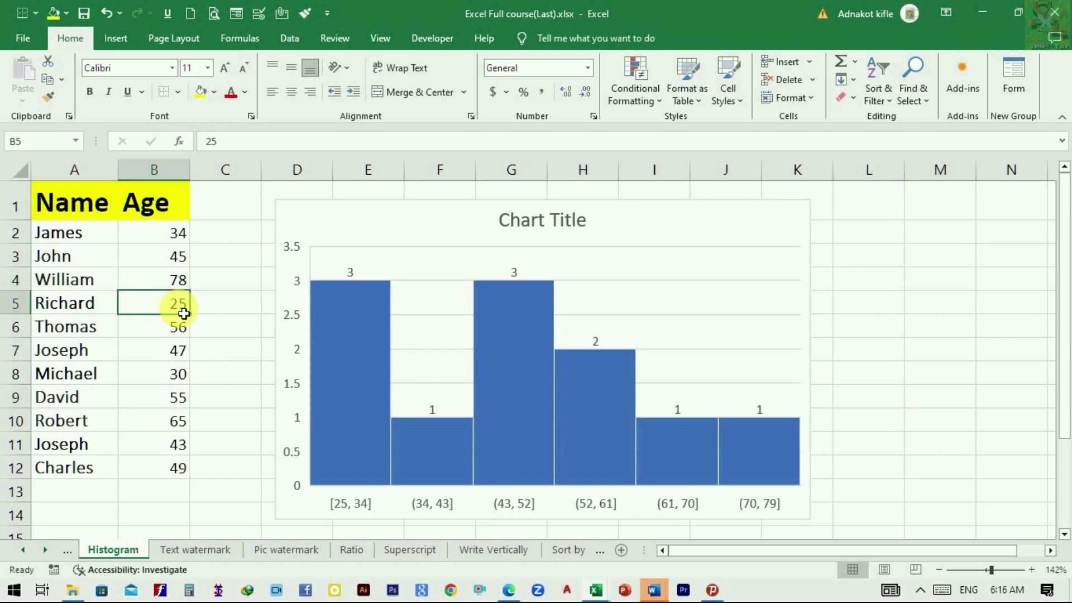
{"action": "type", "text": "60"}
{"action": "key", "text": "Return"}
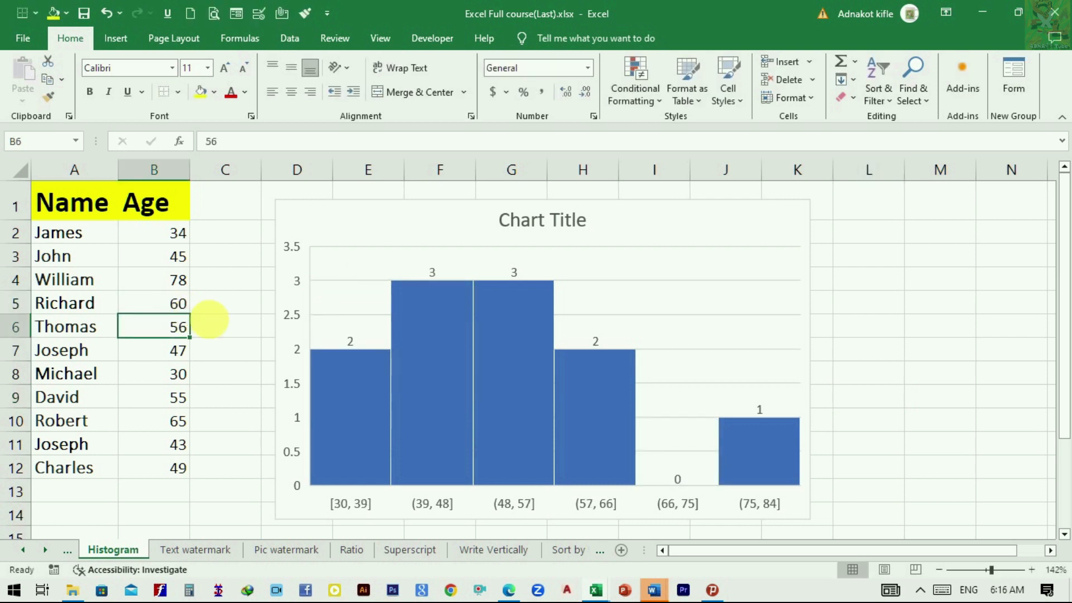
{"action": "mouse_move", "coordinate": [403, 358]}
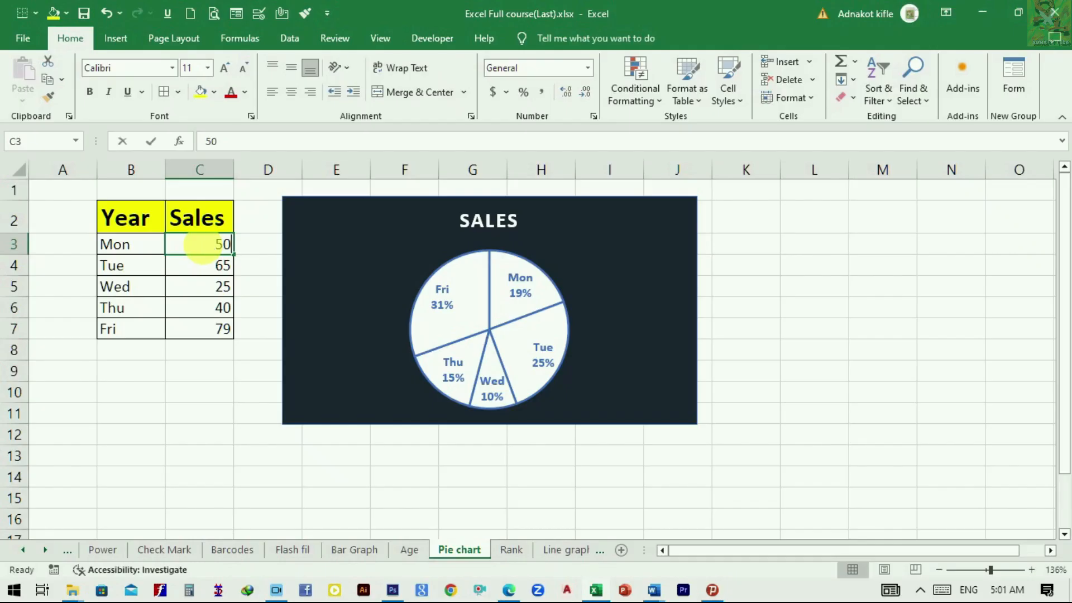
- Enter 100 as the Monday sales value in C3 of the Pie chart sheet
{"action": "type", "text": "100"}
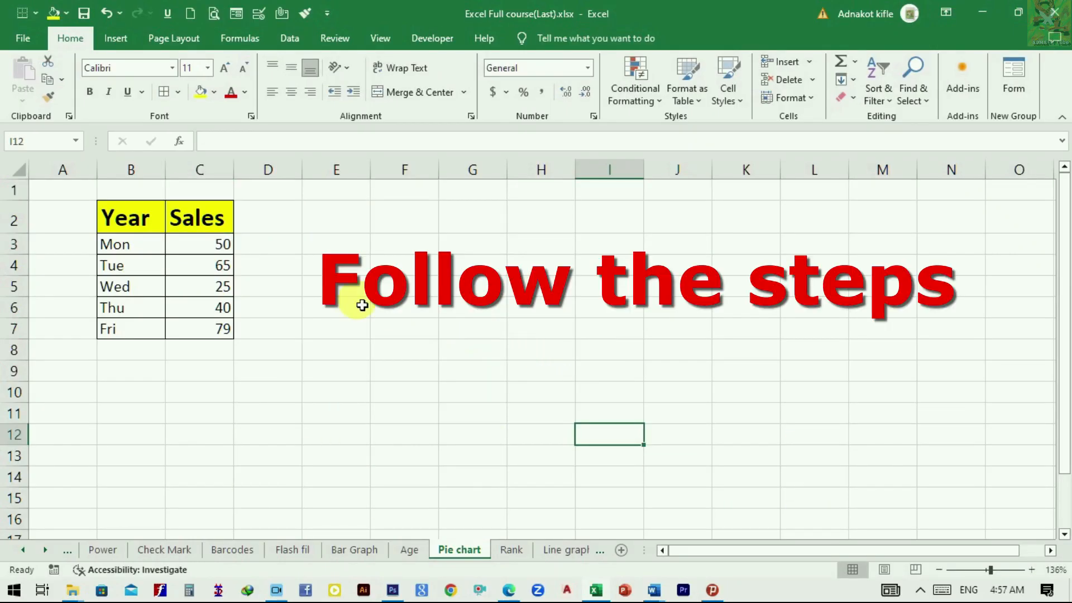
- Insert a basic 2-D pie chart from the weekday sales in B3:C7
{"action": "left_click_drag", "start_coordinate": [147, 254], "coordinate": [207, 331]}
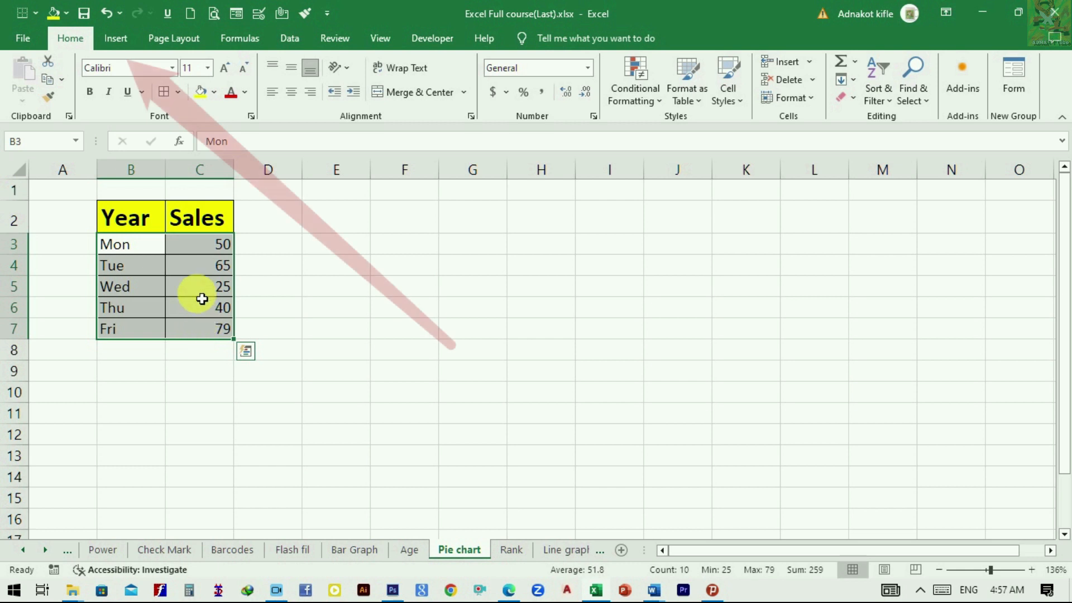
{"action": "left_click", "coordinate": [116, 38]}
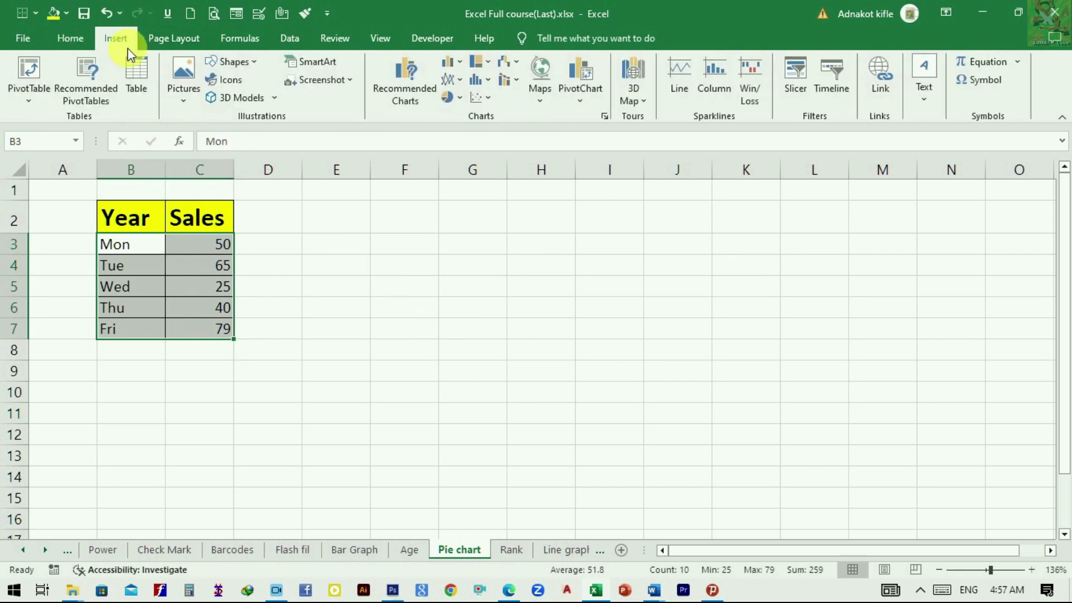
{"action": "left_click", "coordinate": [456, 103]}
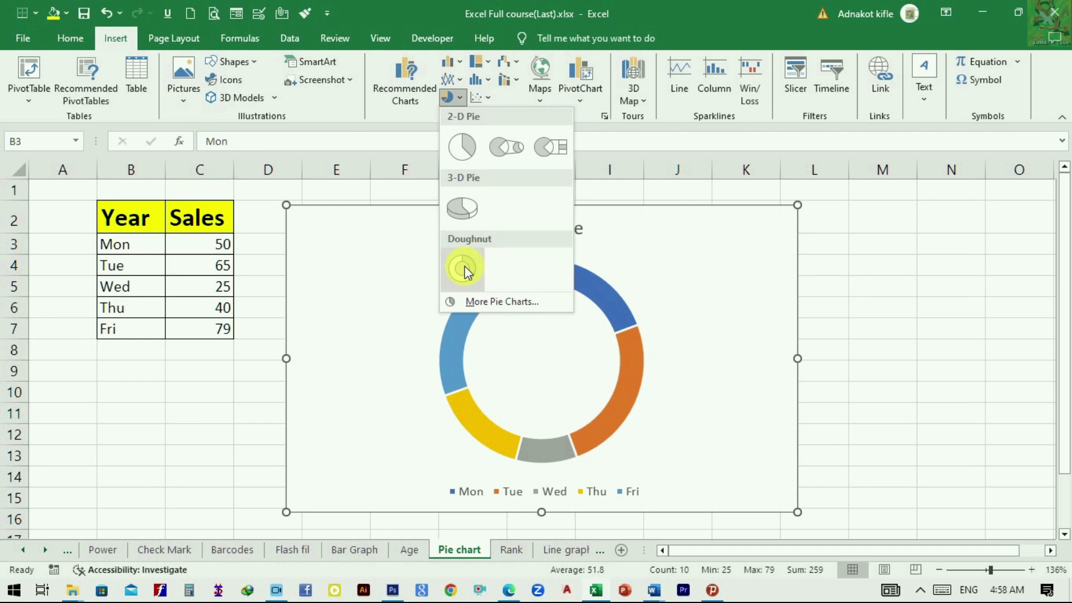
{"action": "left_click", "coordinate": [462, 150]}
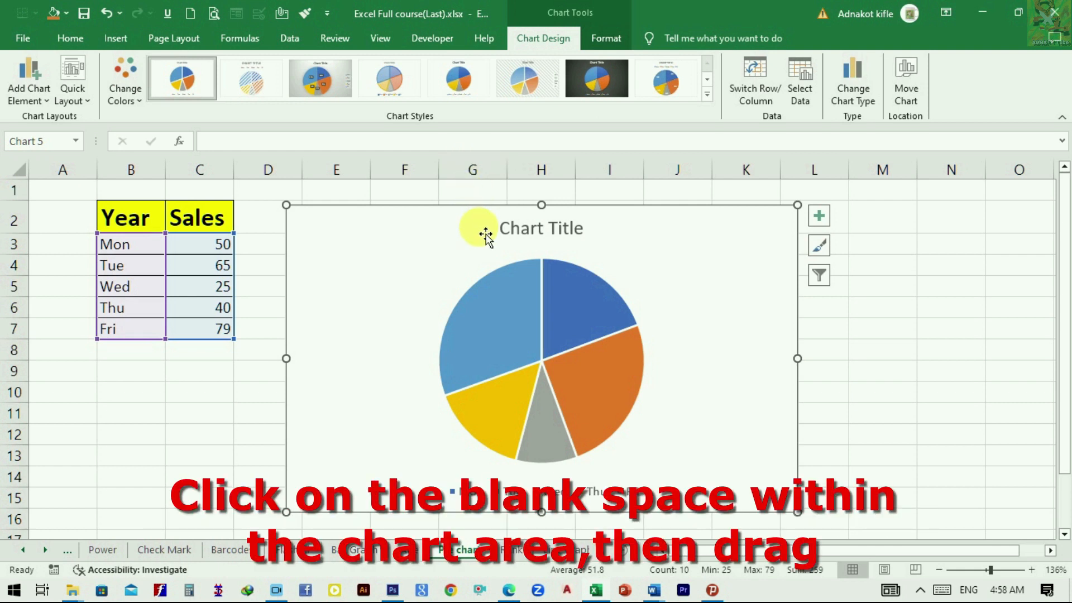
- Shrink the pie chart and place it beside the sales table, covering roughly columns E to J and rows 2 to 11
{"action": "left_click_drag", "start_coordinate": [450, 244], "coordinate": [430, 230]}
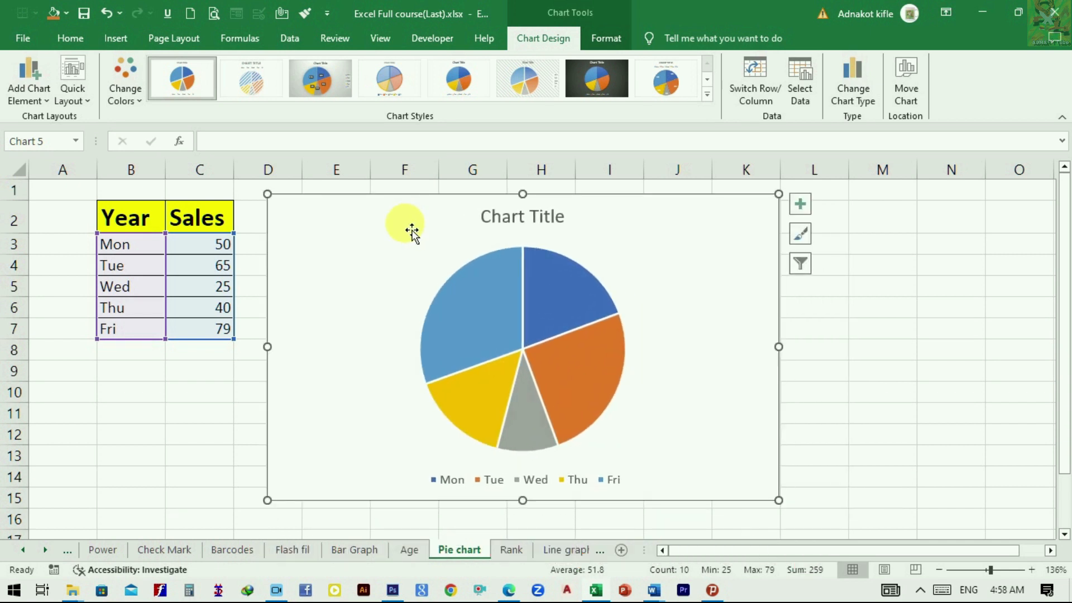
{"action": "left_click_drag", "start_coordinate": [268, 195], "coordinate": [365, 273]}
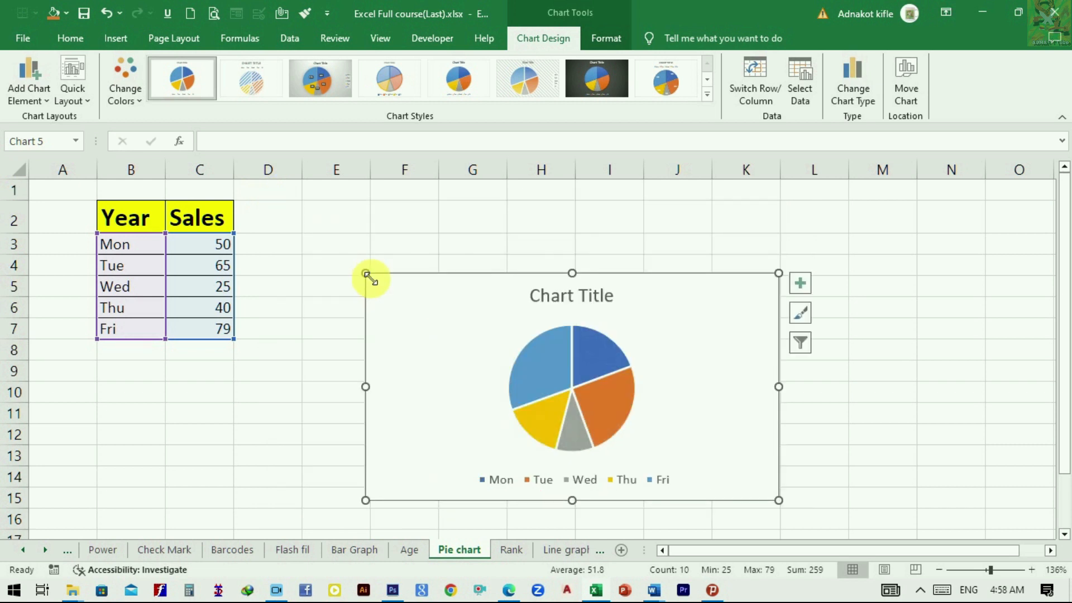
{"action": "left_click_drag", "start_coordinate": [441, 304], "coordinate": [358, 226]}
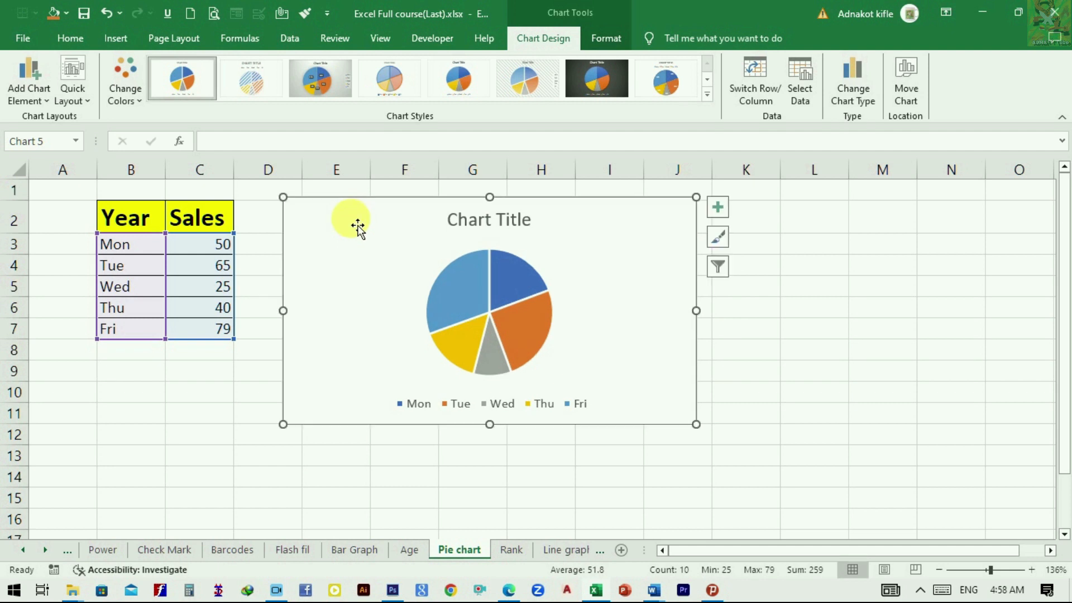
- Replace the pie chart's title text with "Sales"
{"action": "left_click", "coordinate": [489, 226]}
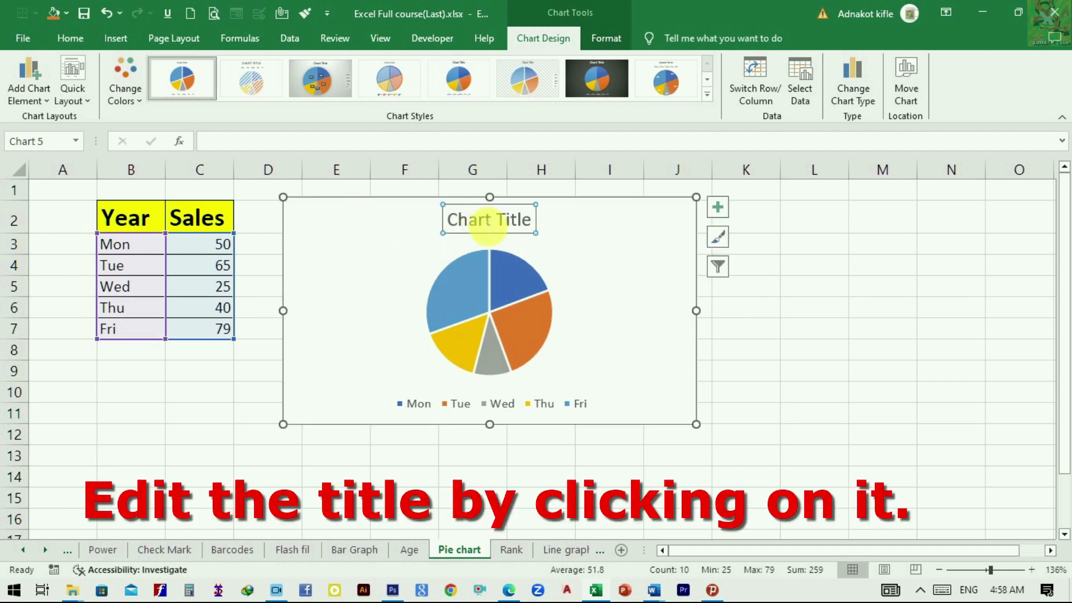
{"action": "left_click_drag", "start_coordinate": [534, 226], "coordinate": [464, 222]}
{"action": "type", "text": "Sales"}
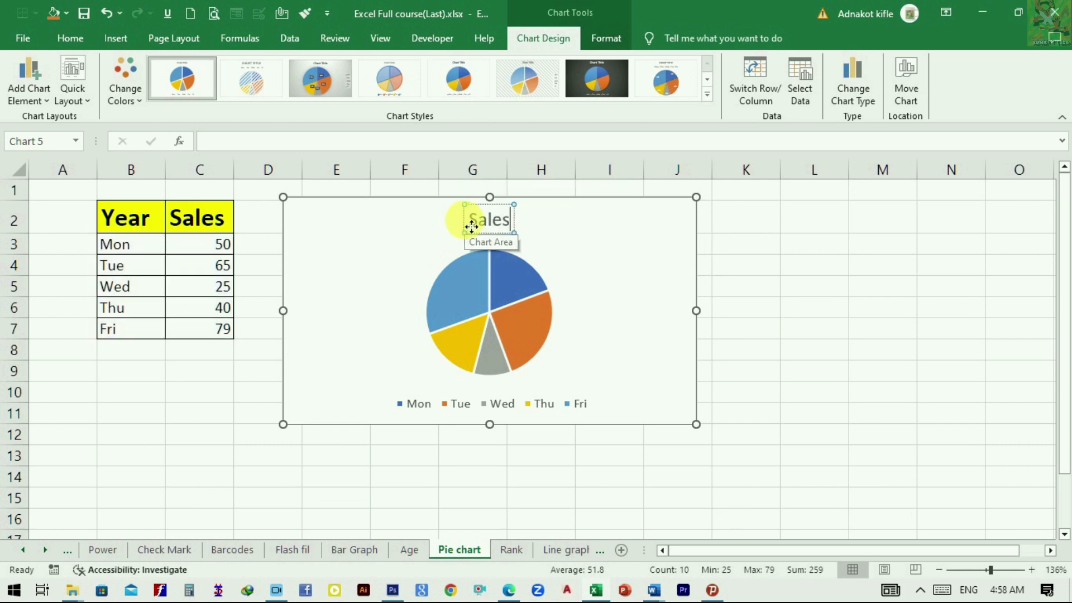
{"action": "left_click", "coordinate": [606, 295]}
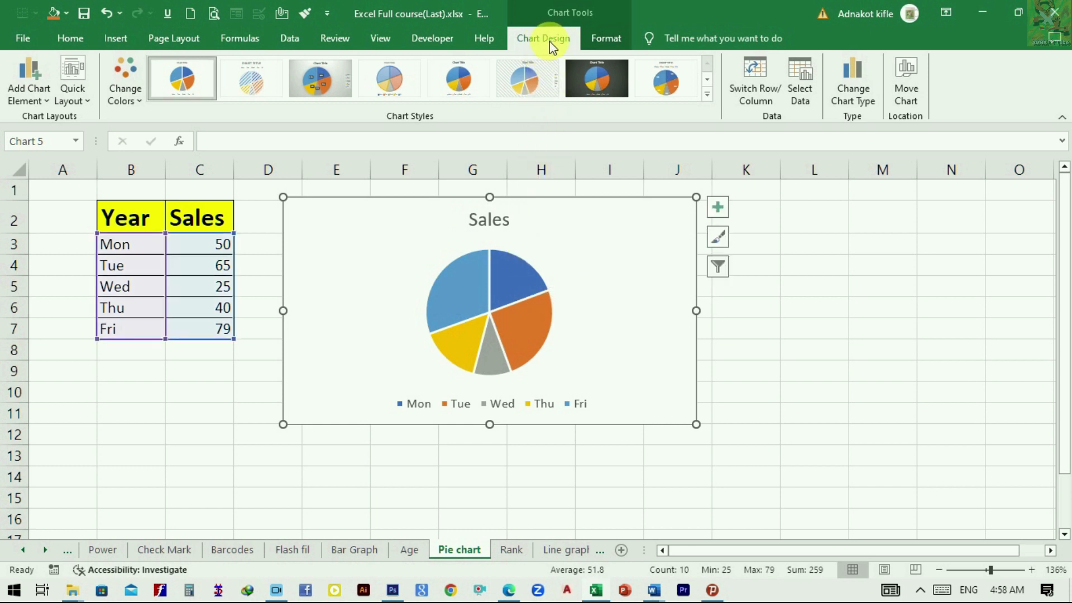
- Apply the first Colorful palette and the blue-background chart style with white slices and percentage labels to the pie chart
{"action": "left_click", "coordinate": [126, 88]}
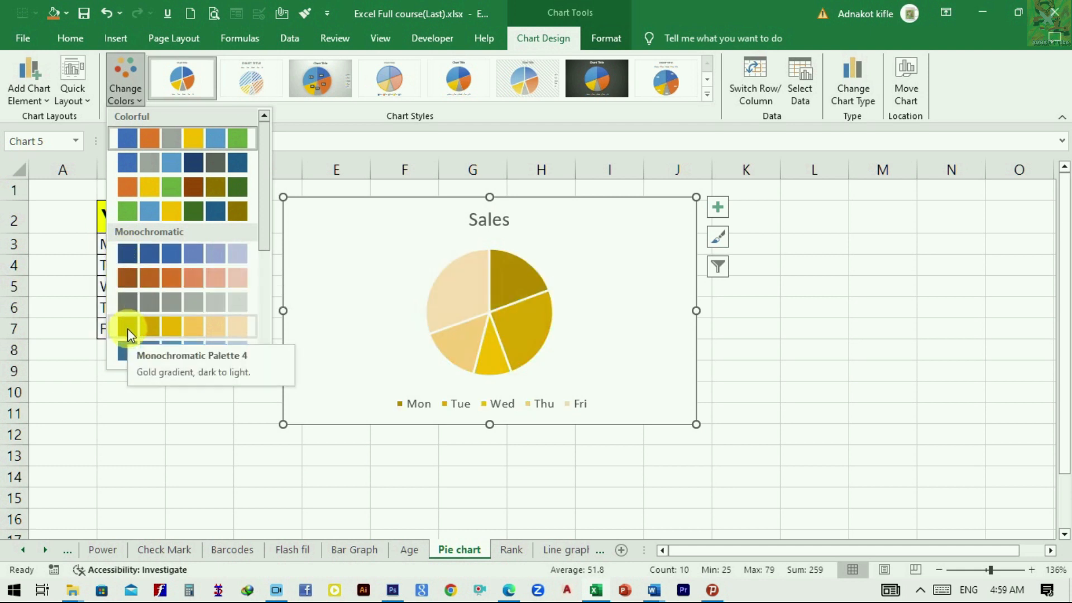
{"action": "left_click", "coordinate": [133, 139]}
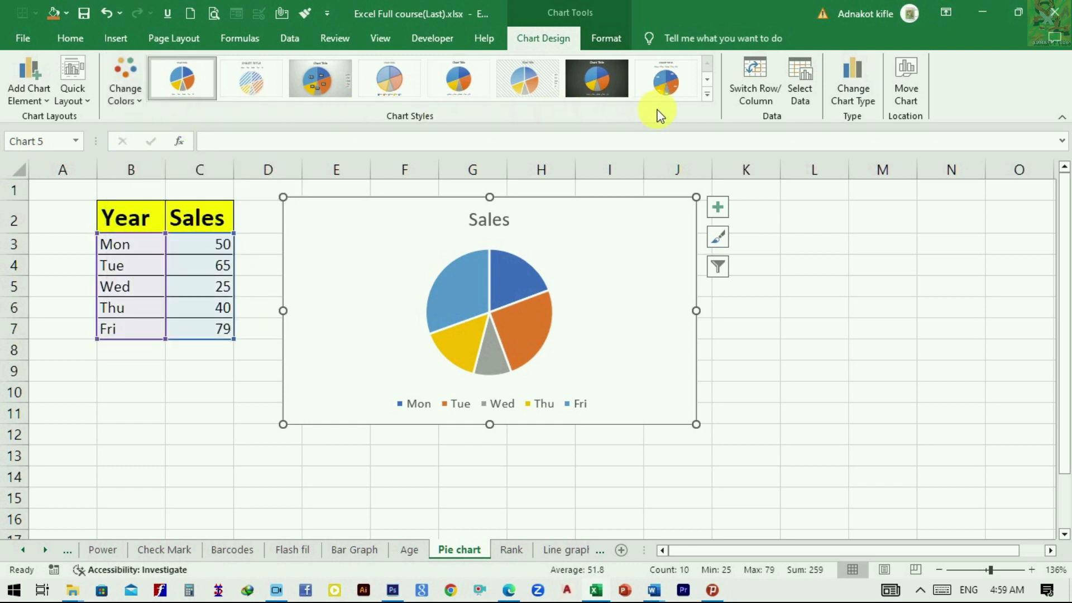
{"action": "left_click", "coordinate": [707, 95]}
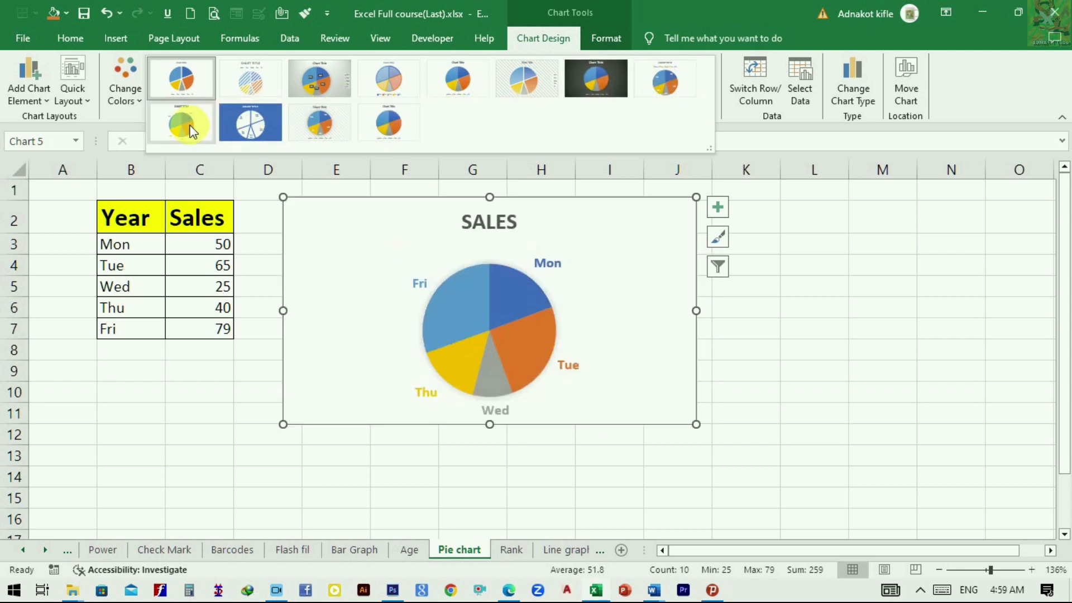
{"action": "left_click", "coordinate": [250, 124]}
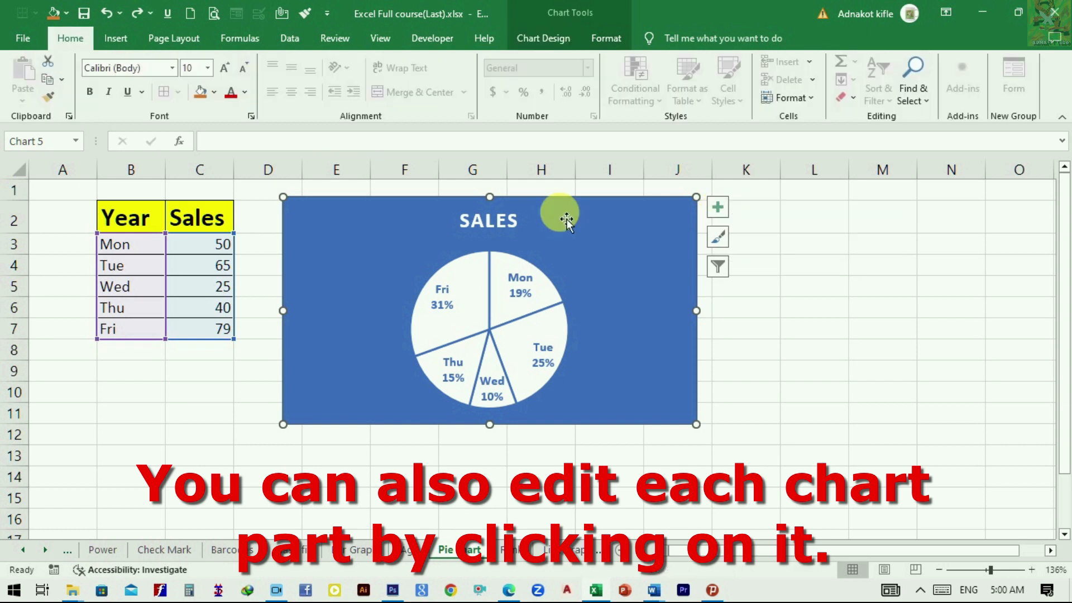
- Give the pie chart's area a solid gold fill, and replace that colour with the darkest blue-gray theme shade
{"action": "double_click", "coordinate": [558, 213]}
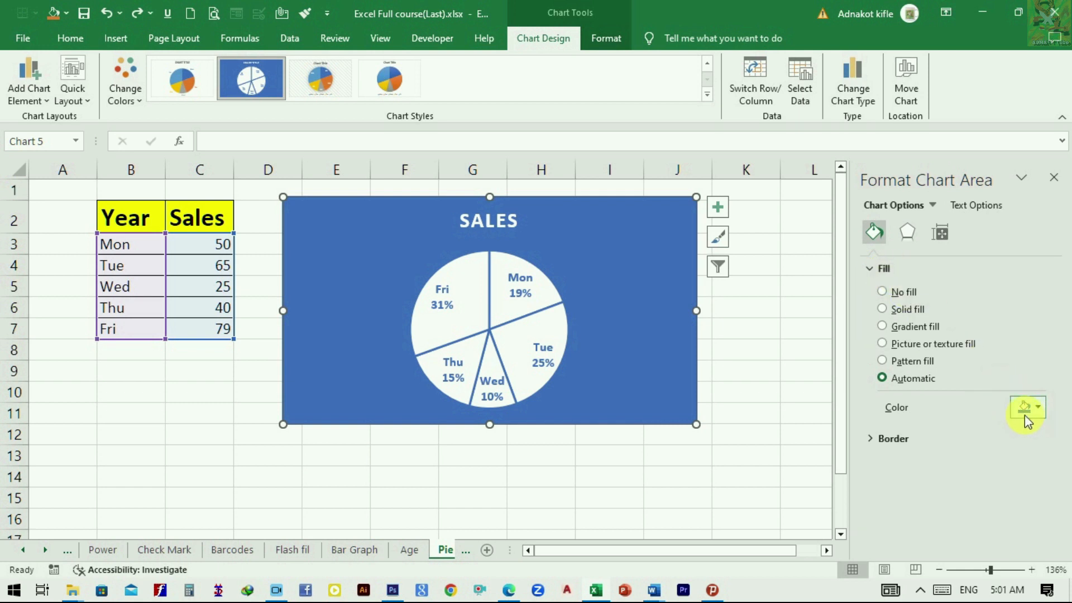
{"action": "left_click", "coordinate": [1040, 410]}
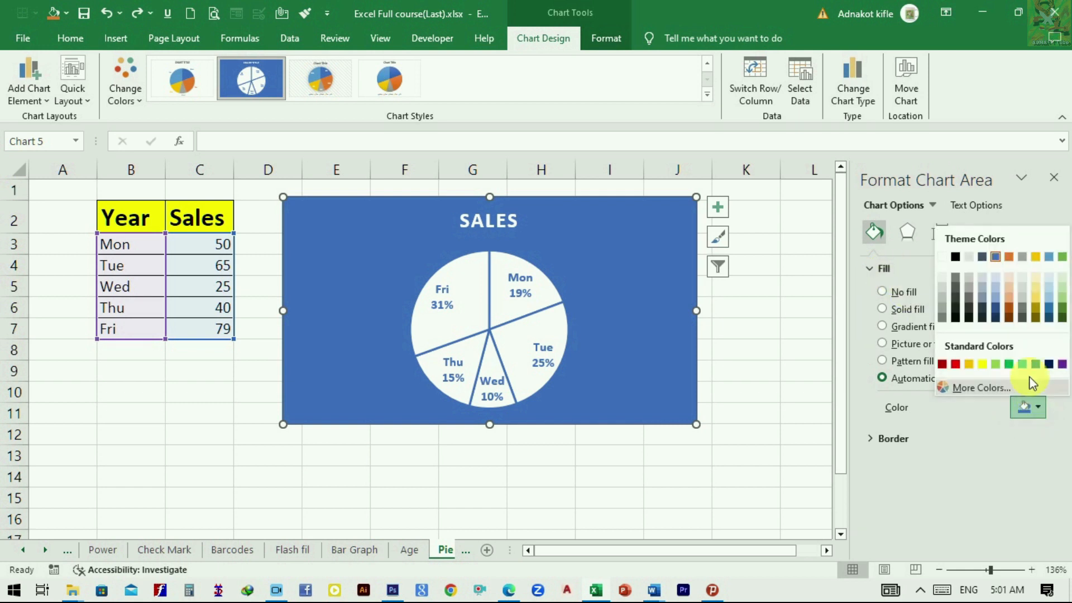
{"action": "left_click", "coordinate": [1034, 257]}
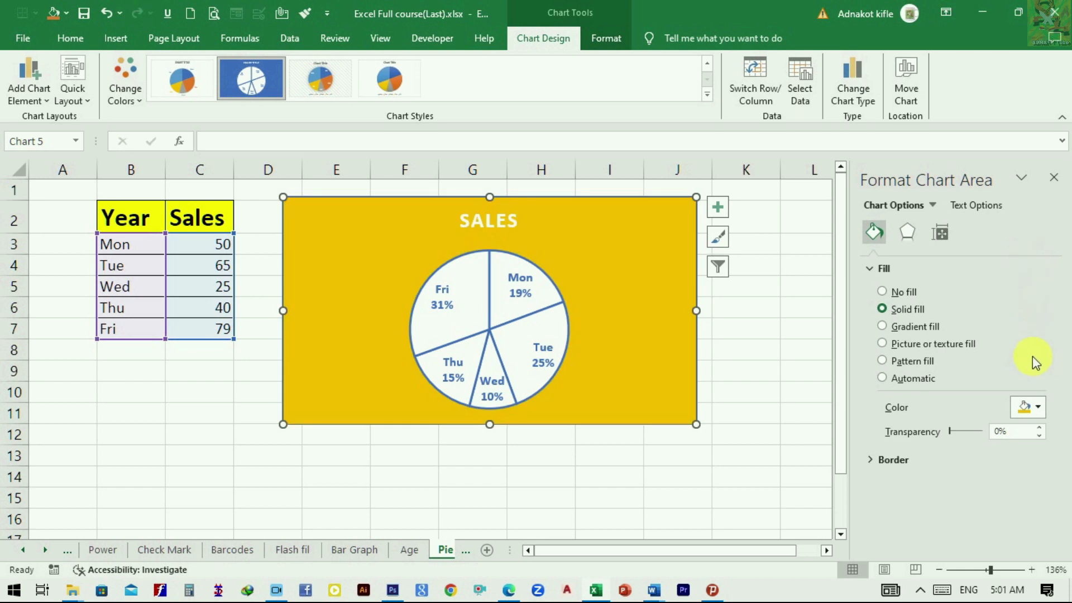
{"action": "left_click", "coordinate": [1039, 409]}
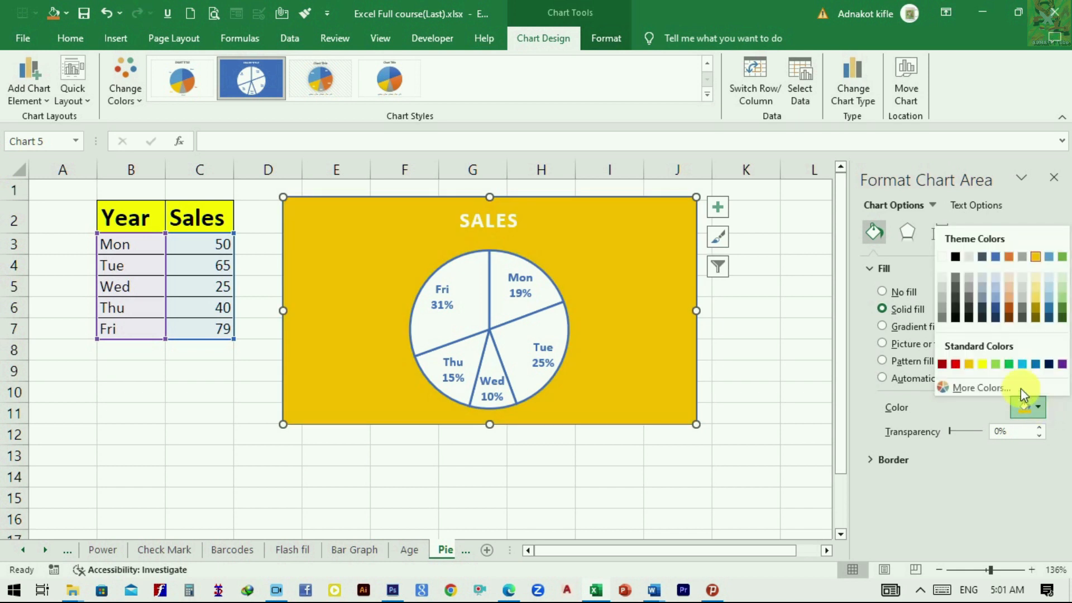
{"action": "left_click", "coordinate": [1011, 321]}
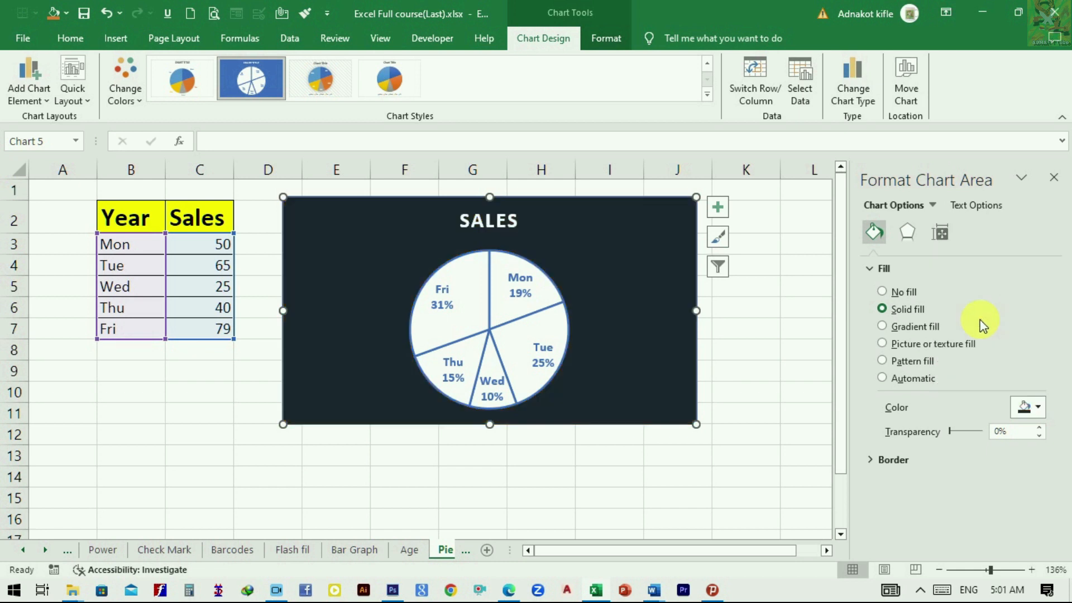
- Close the chart formatting options and set Monday's sales value in cell C3 to 100
{"action": "left_click", "coordinate": [1053, 177]}
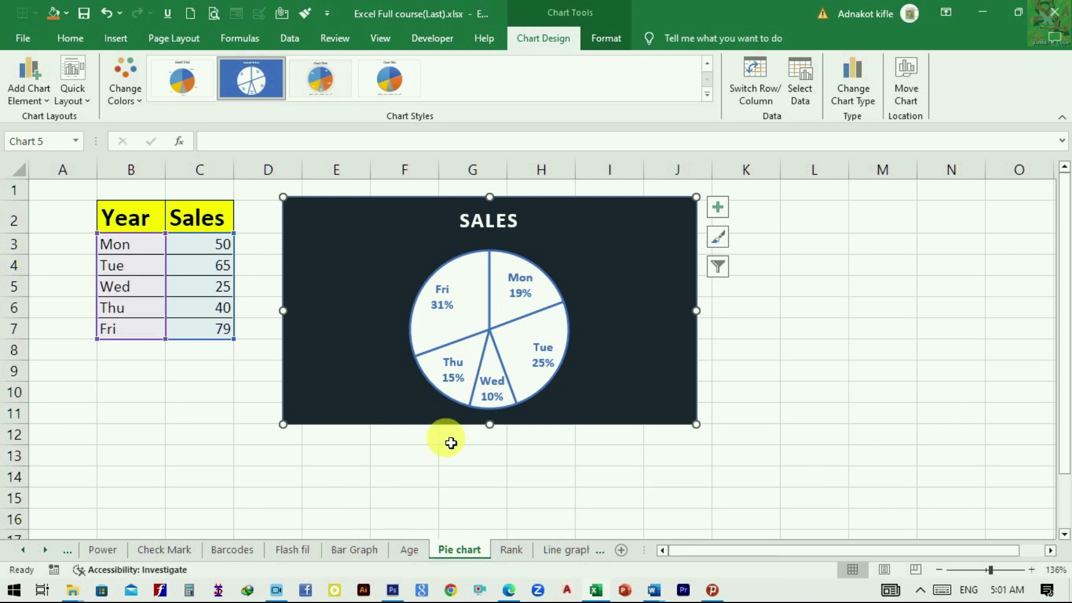
{"action": "left_click", "coordinate": [206, 249]}
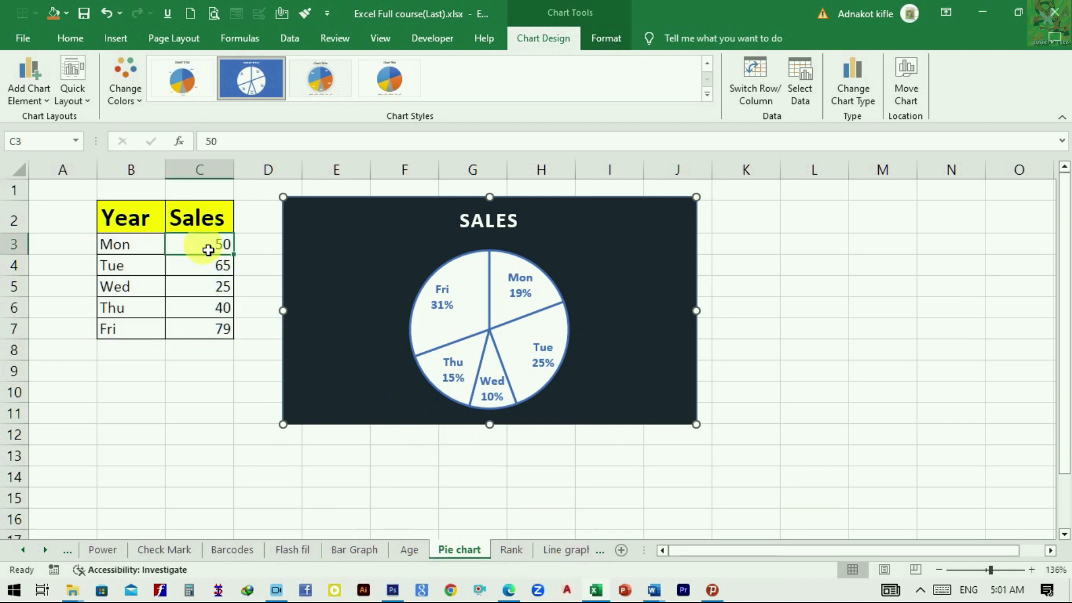
{"action": "type", "text": "1"}
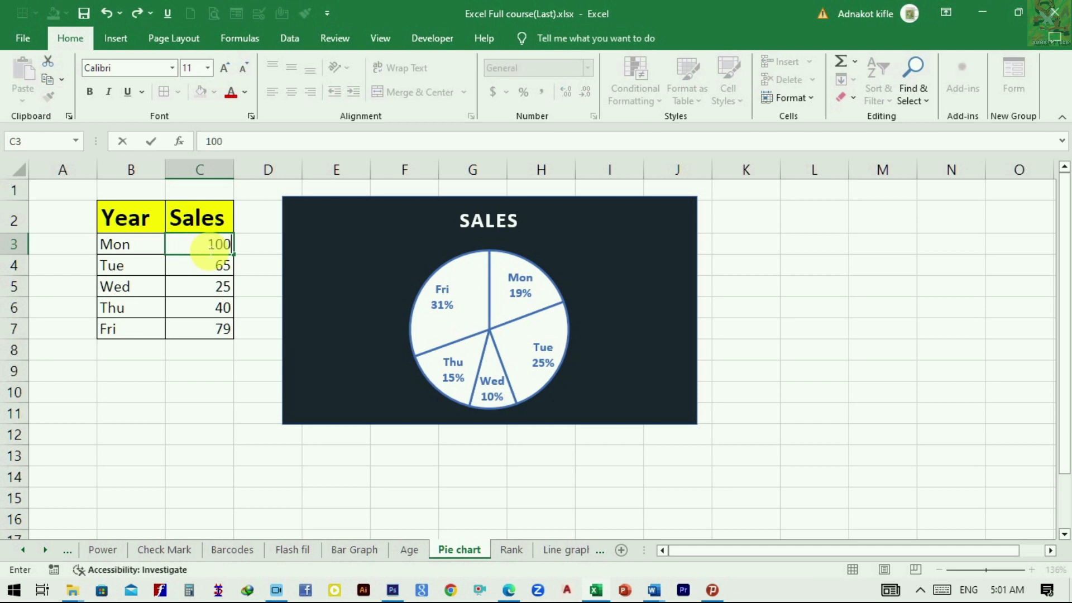
{"action": "type", "text": "00"}
{"action": "key", "text": "Return"}
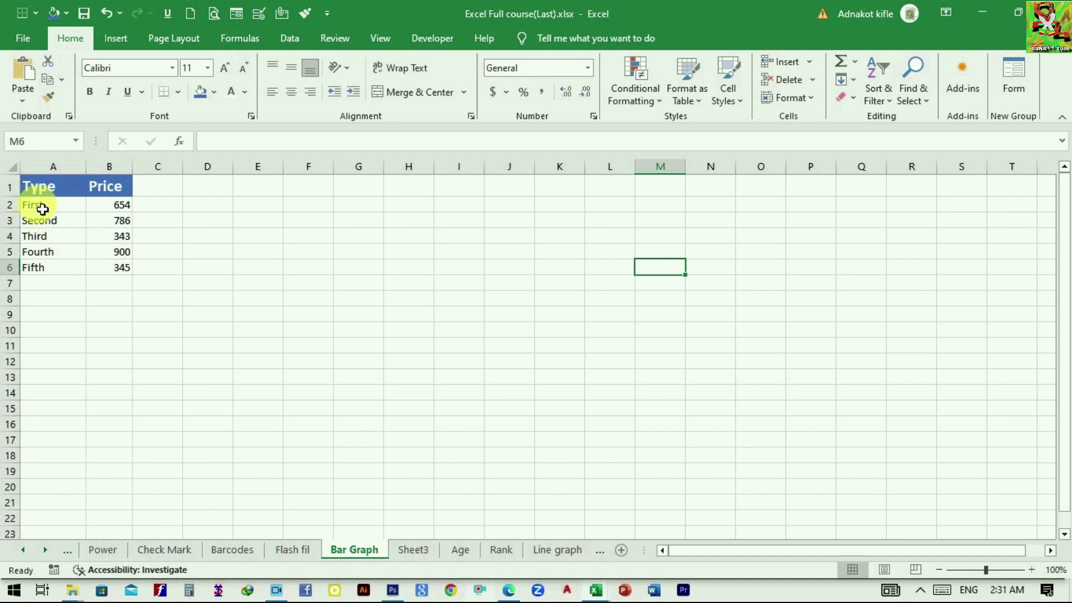
- Insert a 3-D clustered column chart from A2:B6 on the Bar Graph sheet and move it closer to the price table
{"action": "left_click_drag", "start_coordinate": [51, 201], "coordinate": [115, 268]}
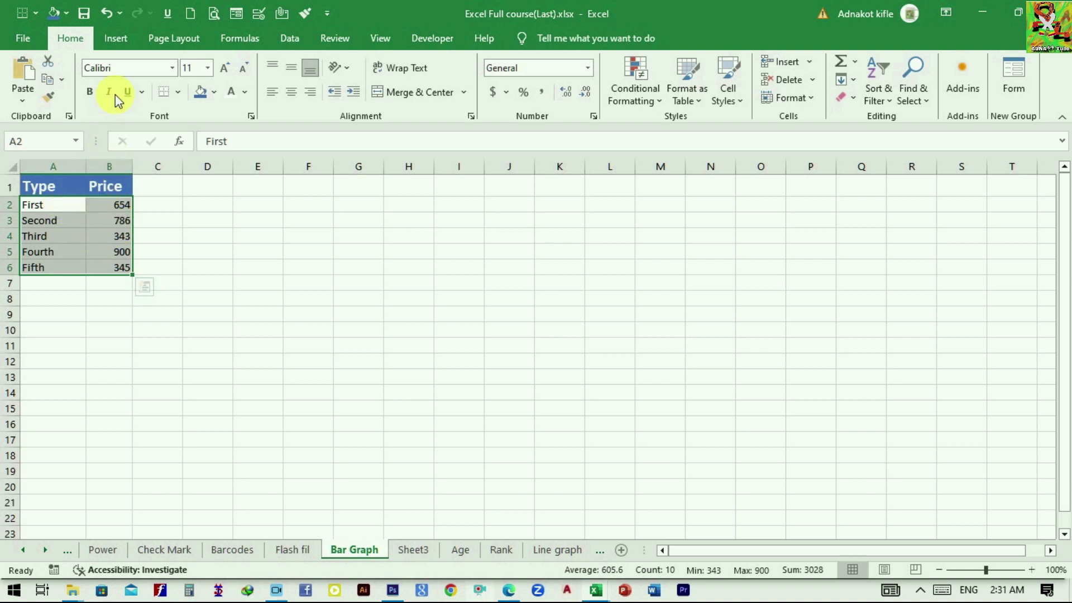
{"action": "left_click", "coordinate": [115, 39]}
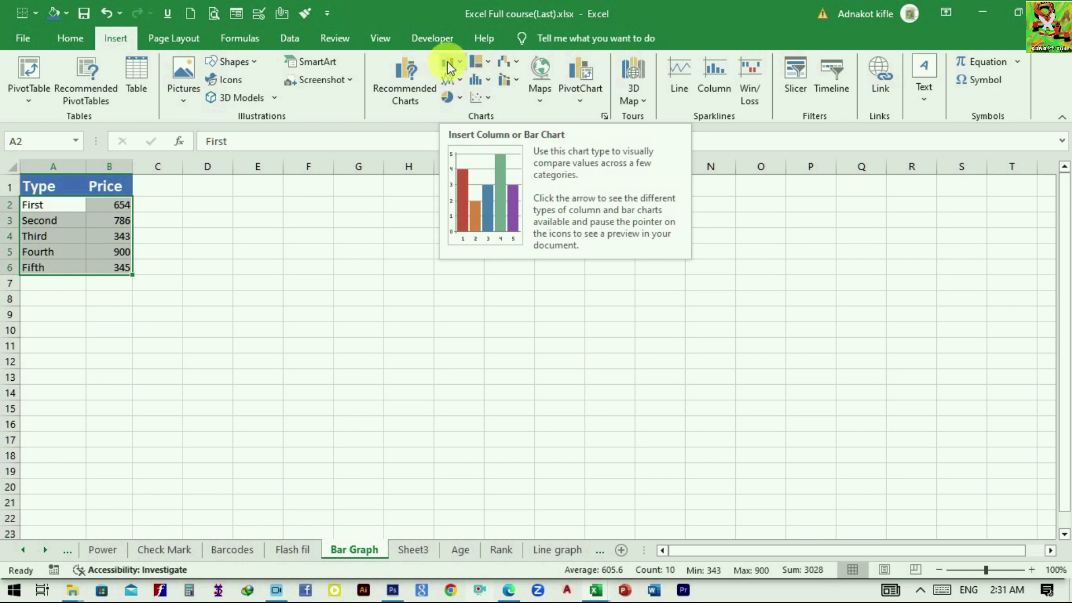
{"action": "left_click", "coordinate": [461, 63]}
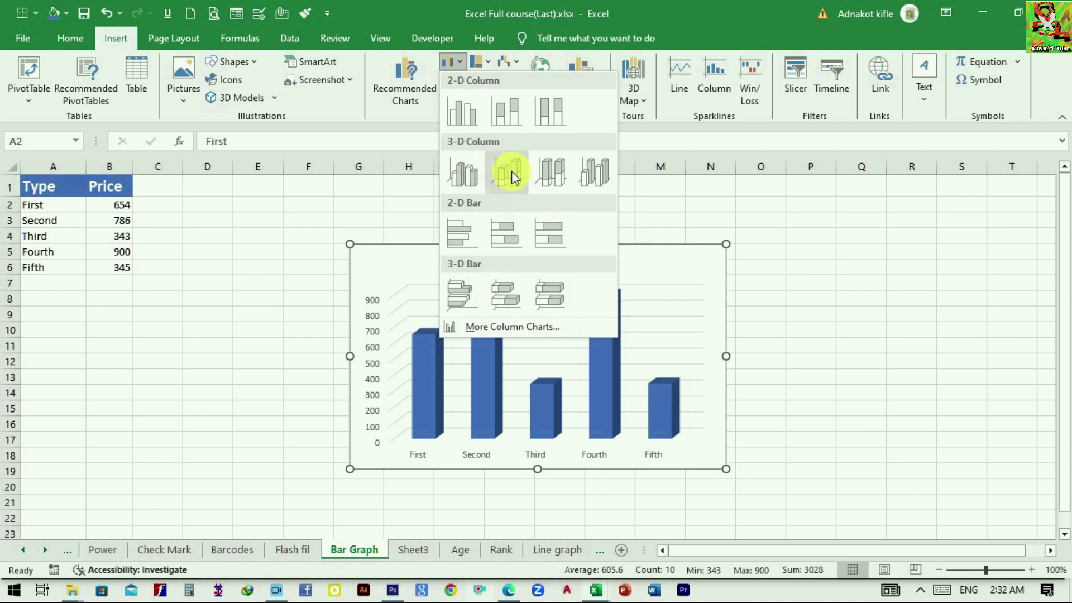
{"action": "left_click", "coordinate": [468, 177]}
{"action": "left_click_drag", "start_coordinate": [480, 272], "coordinate": [350, 248]}
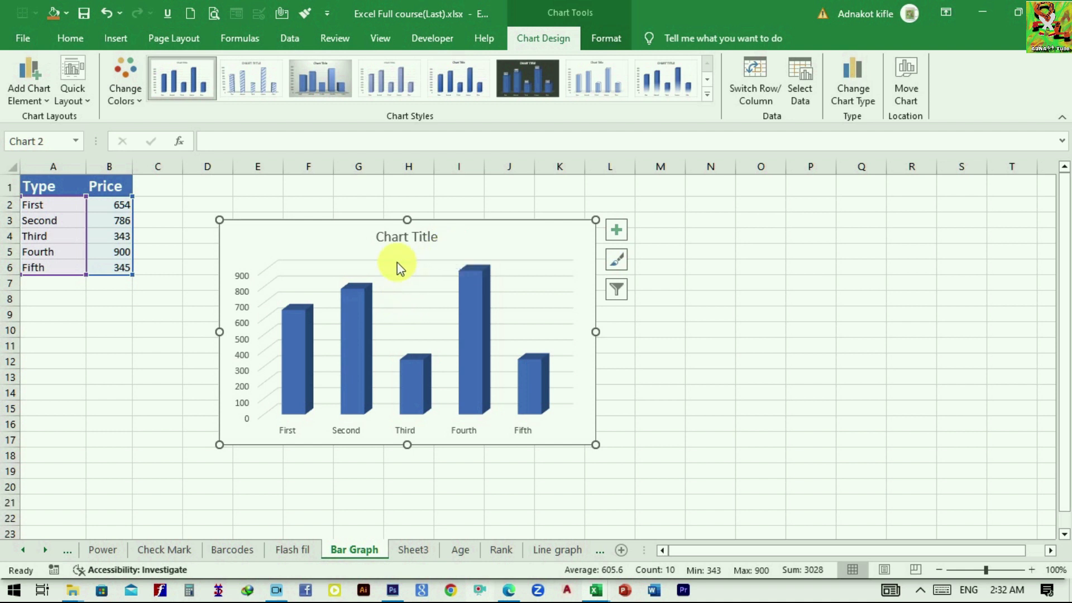
- Replace the column chart's title text with "Adnakot tube"
{"action": "double_click", "coordinate": [424, 244]}
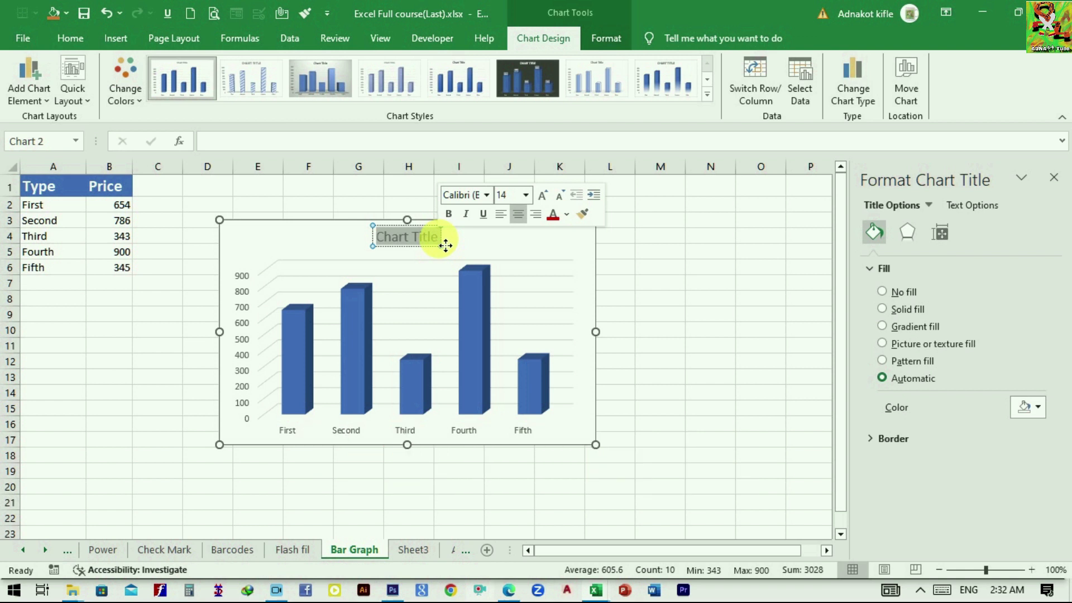
{"action": "type", "text": "Adnakot t"}
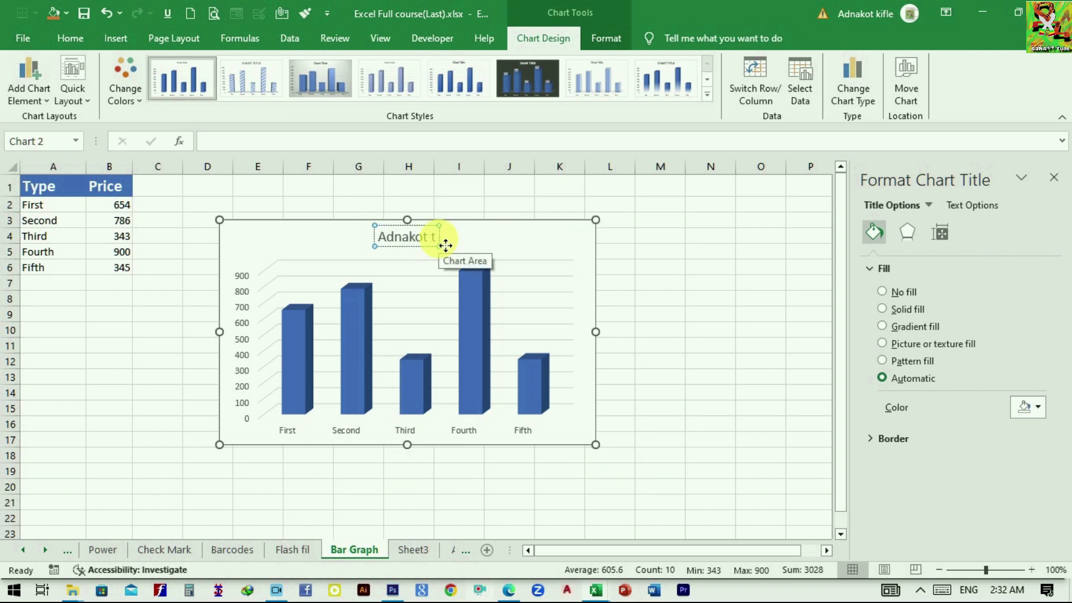
{"action": "type", "text": "ube"}
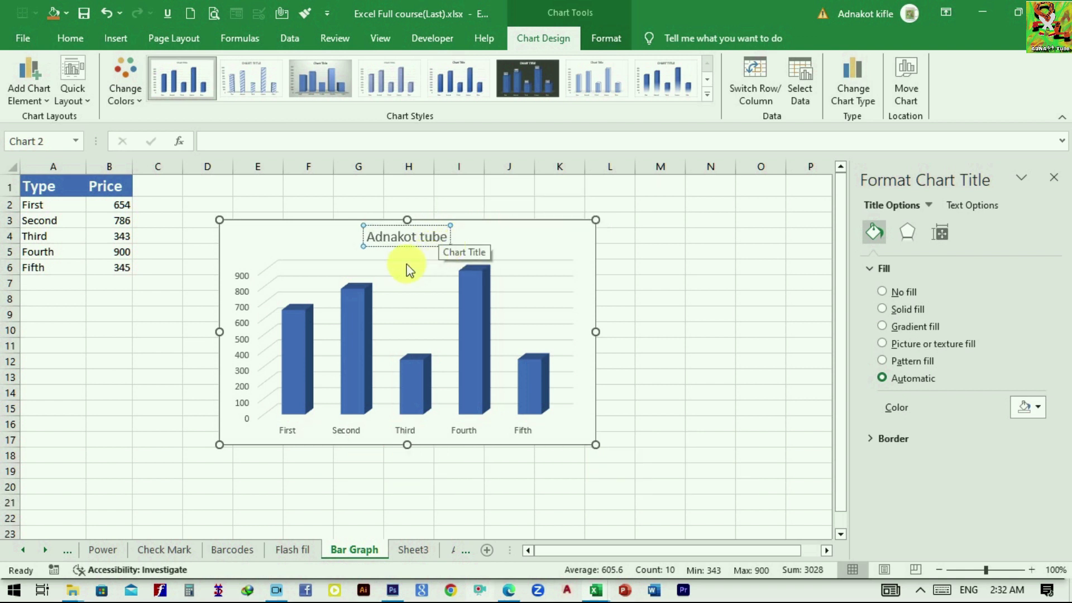
{"action": "left_click", "coordinate": [364, 264]}
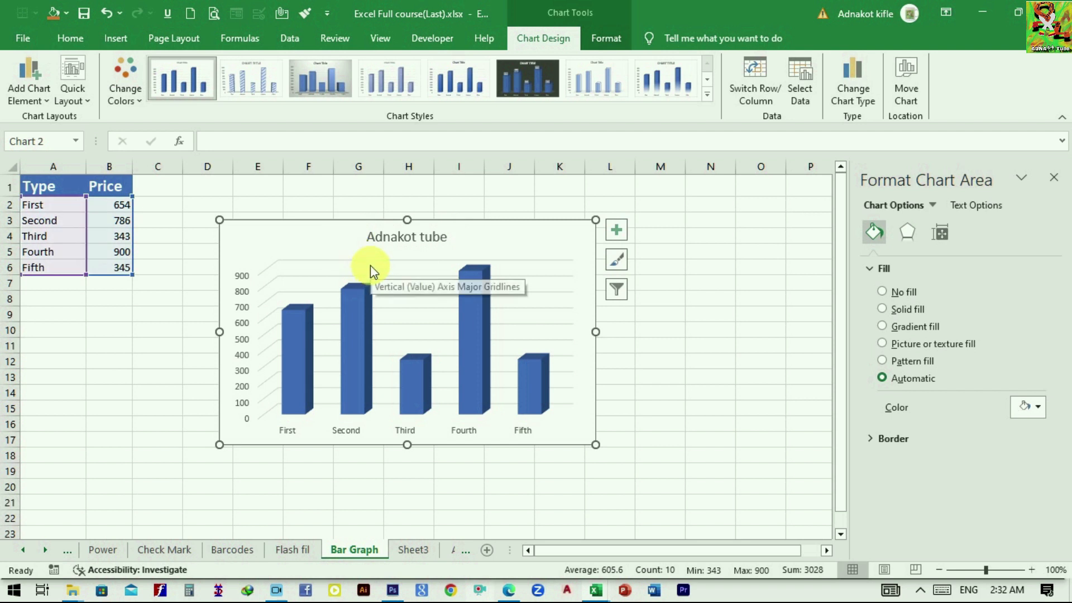
- Fill all columns of the chart's data series with the standard red colour
{"action": "left_click", "coordinate": [470, 279]}
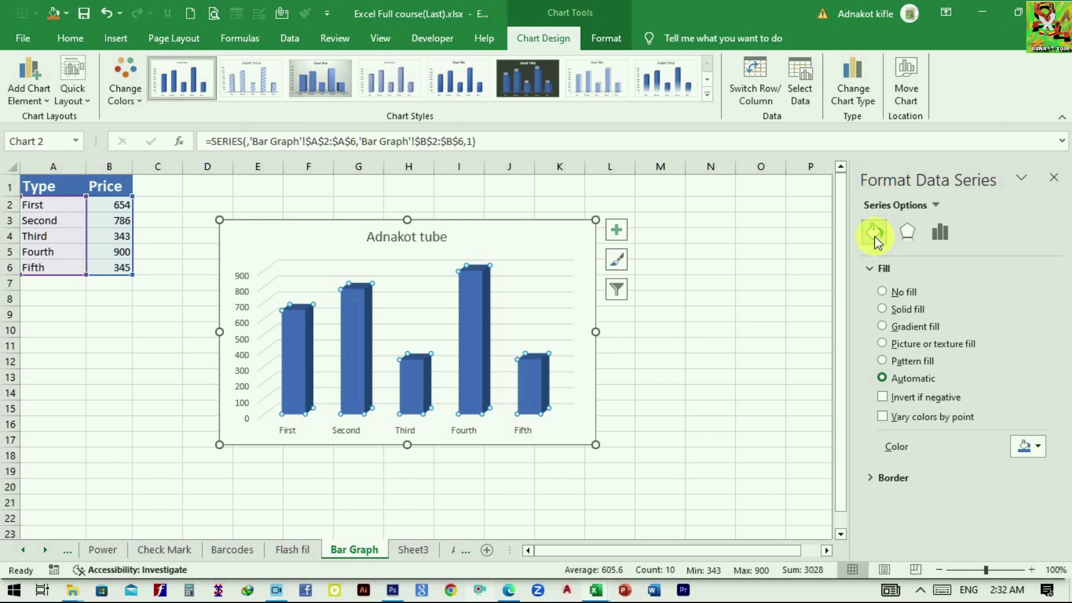
{"action": "left_click", "coordinate": [1038, 446]}
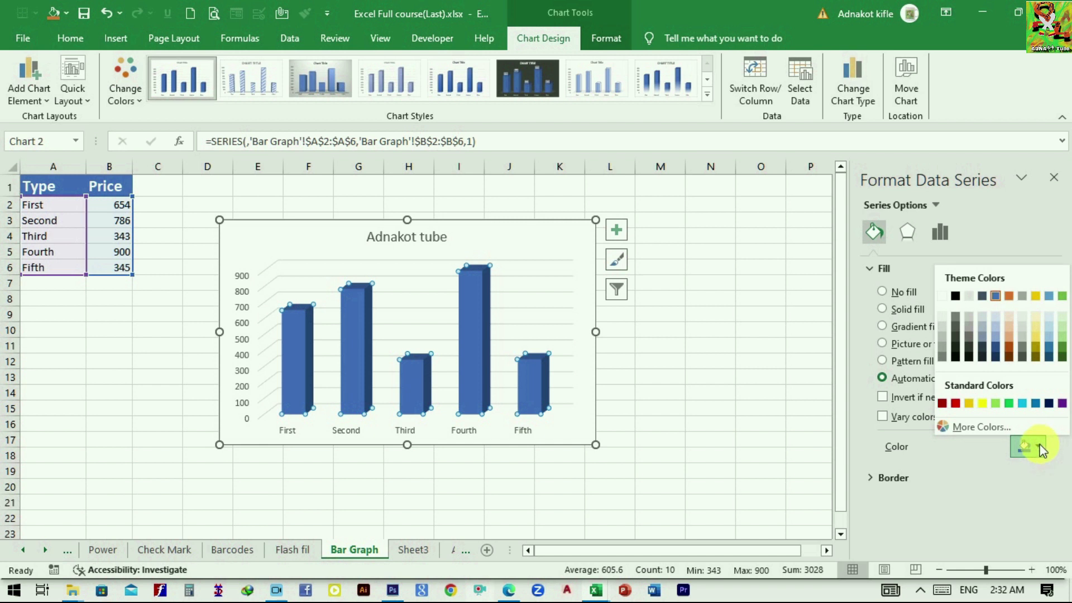
{"action": "left_click", "coordinate": [955, 403]}
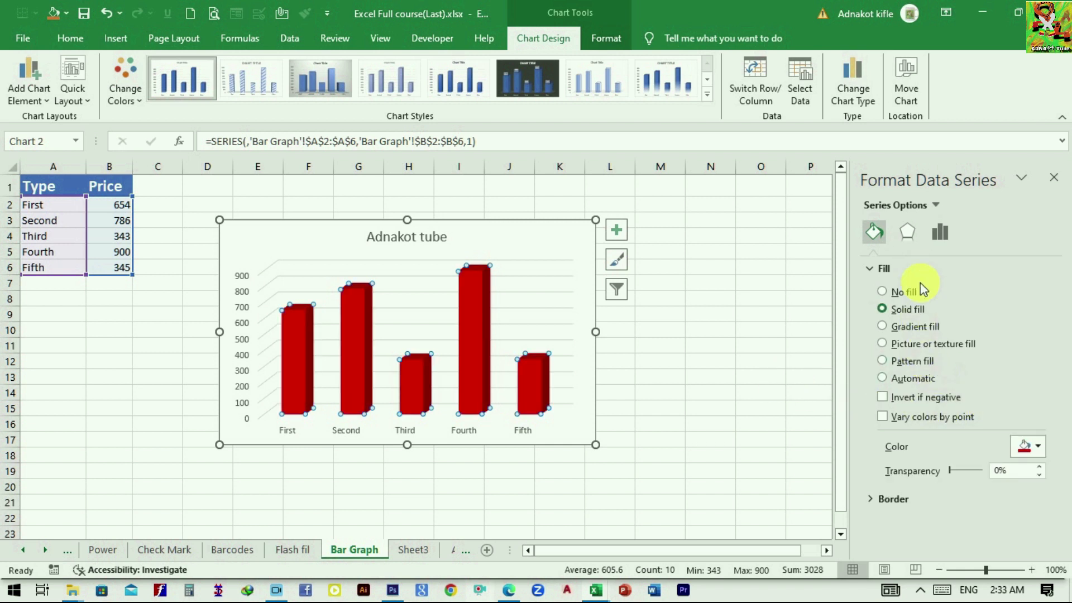
- Add axis titles, data labels and a legend to the column chart, and close its formatting options
{"action": "left_click", "coordinate": [578, 296]}
{"action": "left_click", "coordinate": [619, 235]}
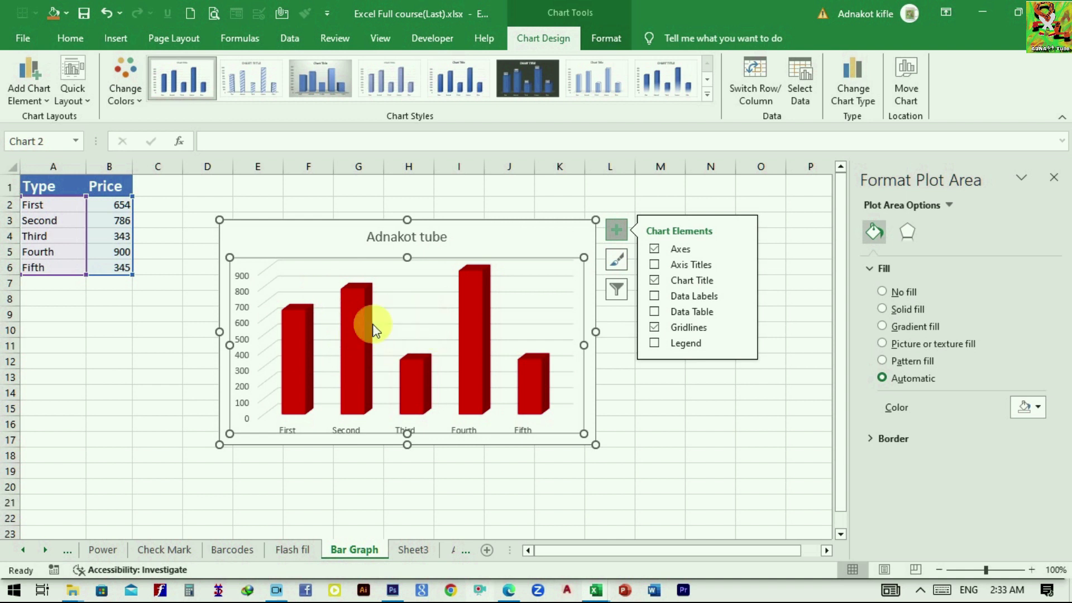
{"action": "left_click", "coordinate": [666, 265]}
{"action": "left_click", "coordinate": [657, 251]}
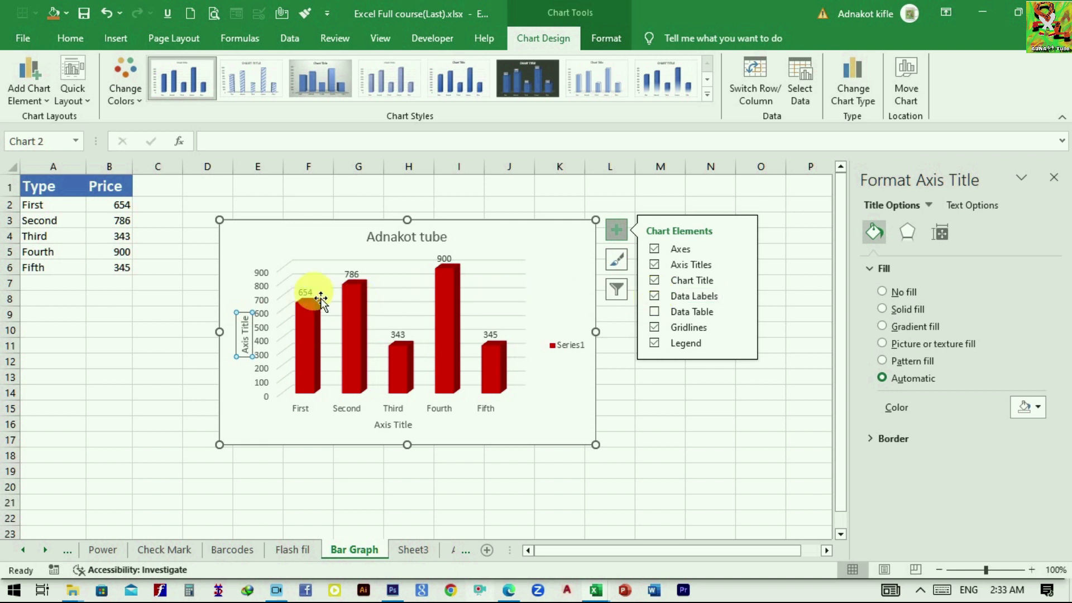
{"action": "key", "text": "Escape"}
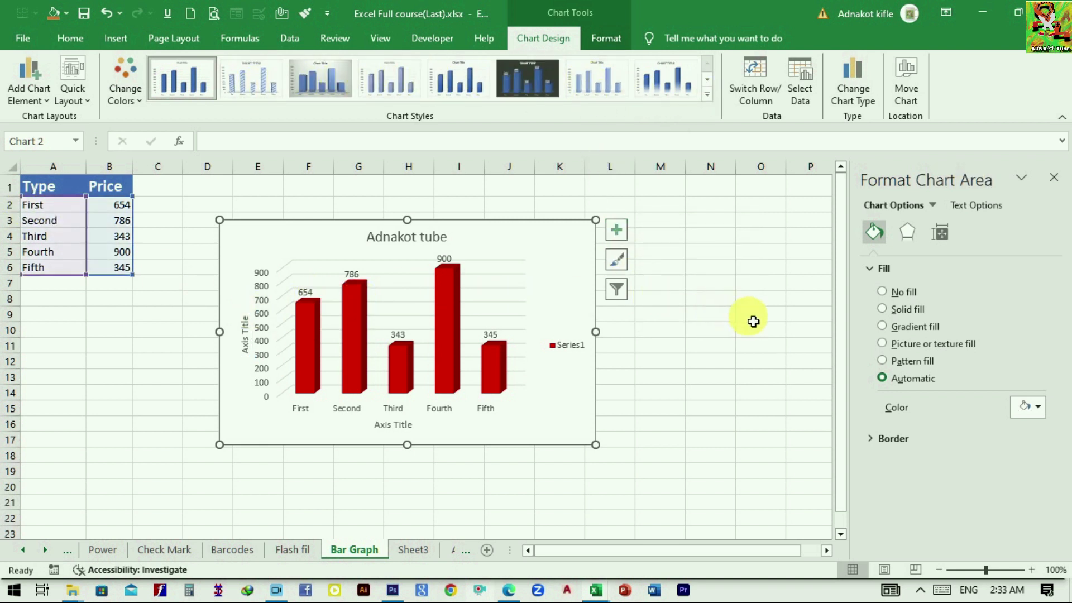
{"action": "left_click", "coordinate": [1053, 176]}
{"action": "left_click", "coordinate": [722, 353]}
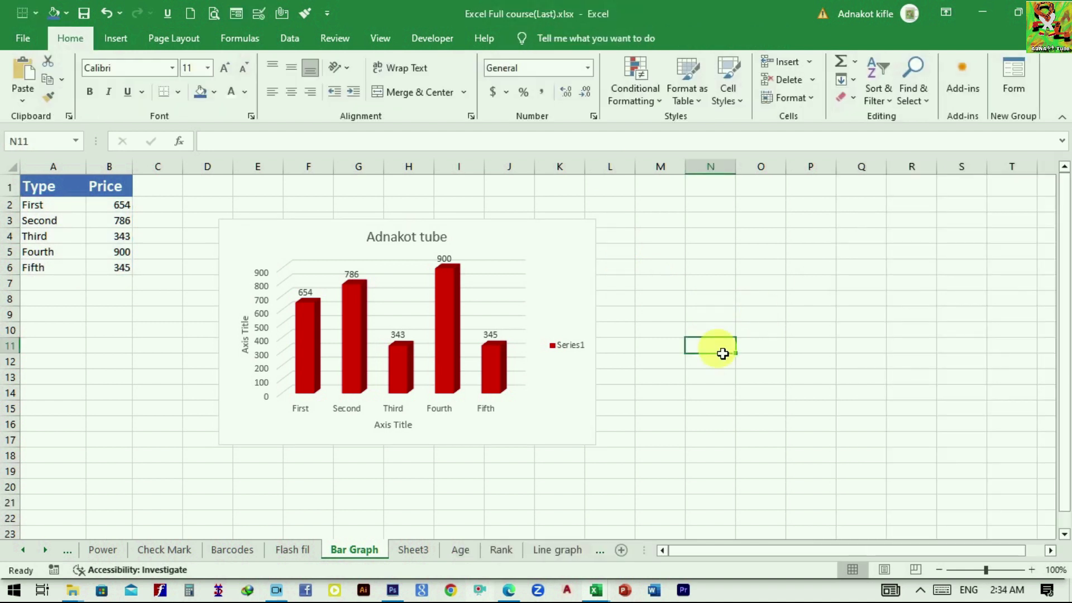